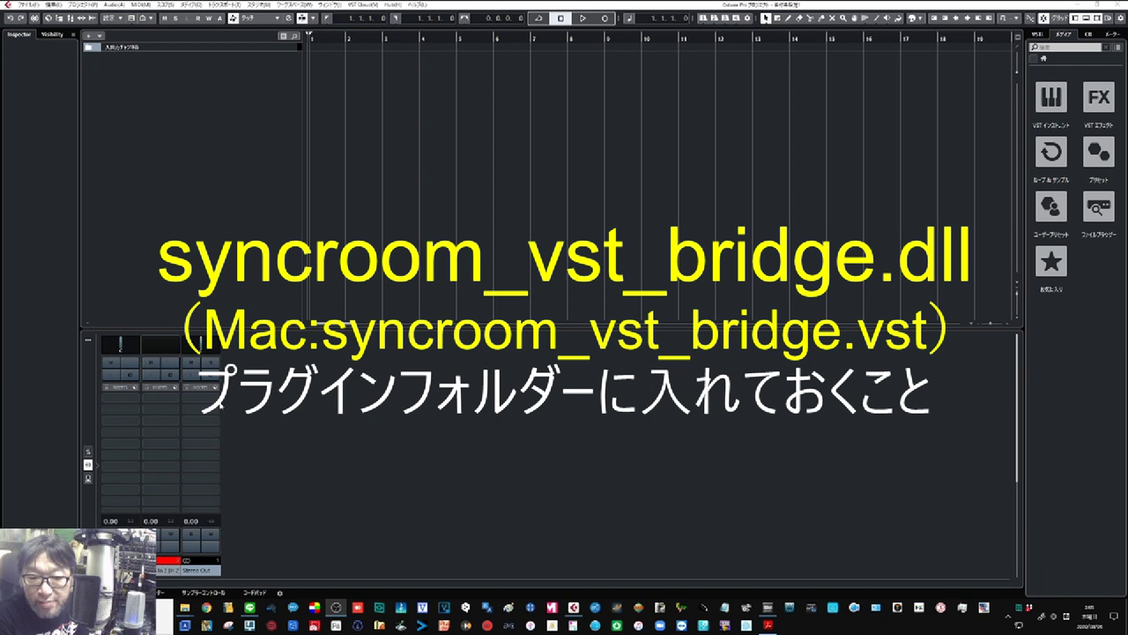
Step: Insert the Yamaha syncroom_vst_bridge_x64 effect on the Stereo Out channel and close its plug-in window
click(201, 398)
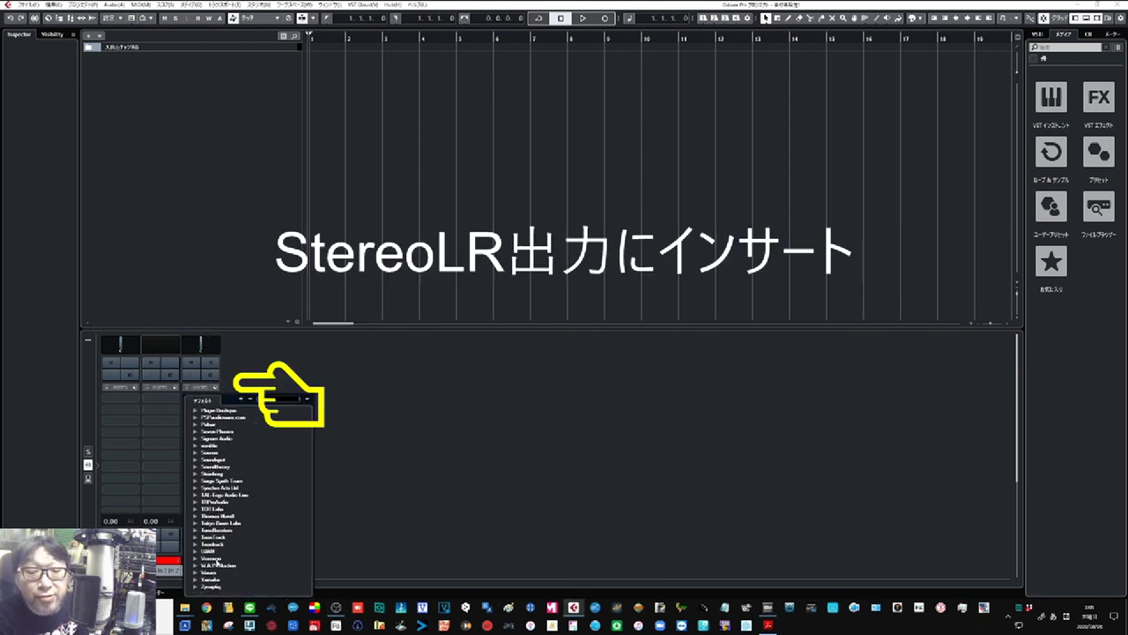
click(302, 580)
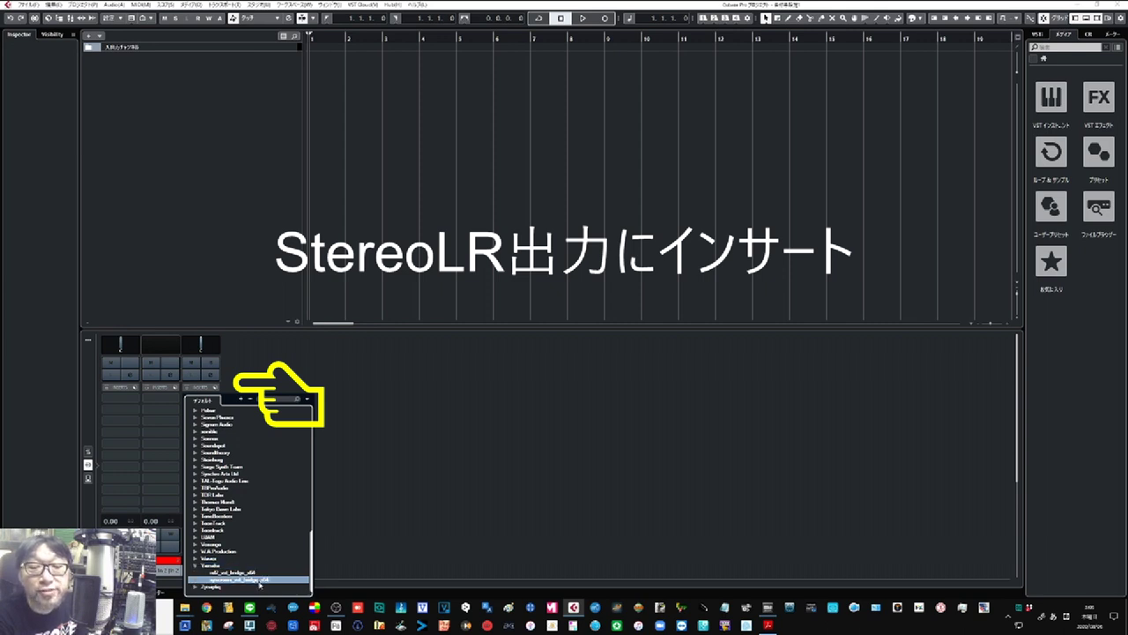
click(259, 581)
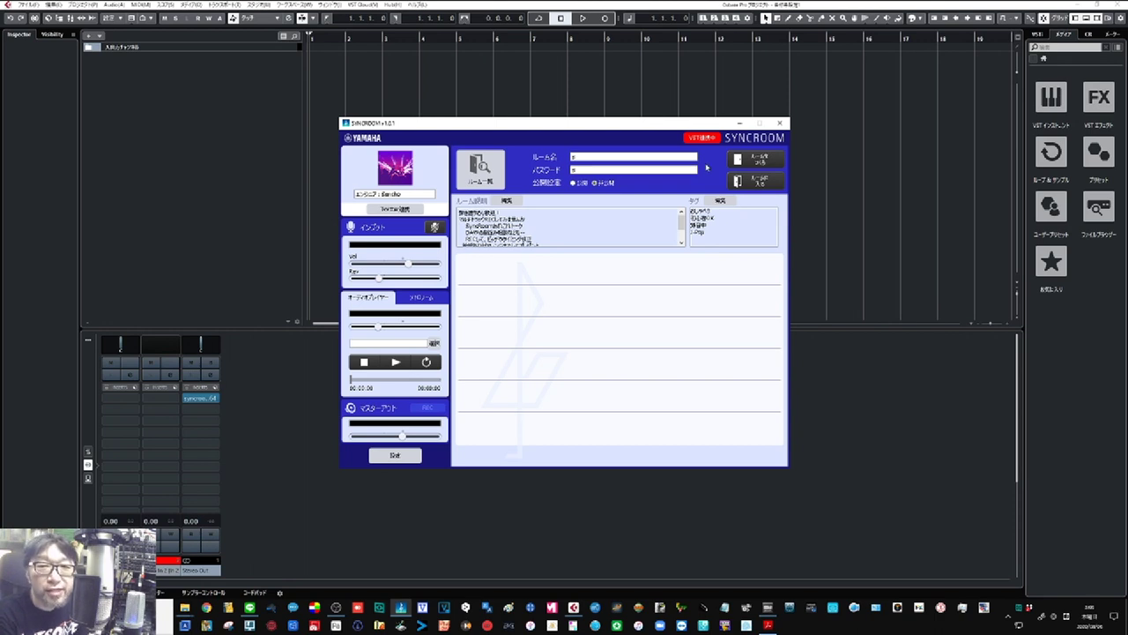
click(573, 95)
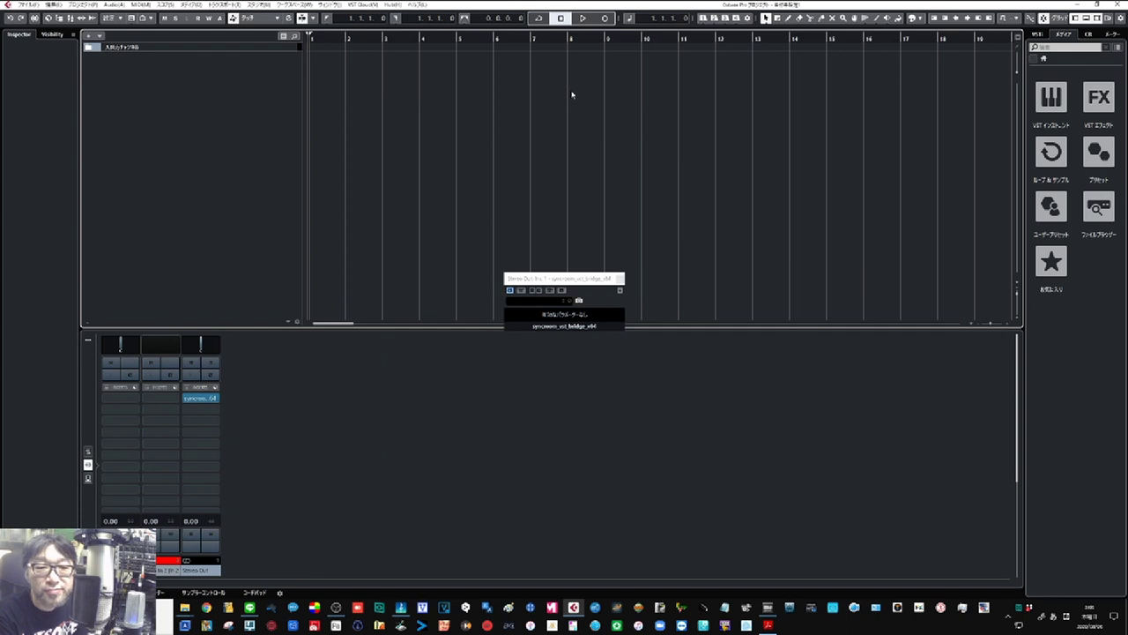
click(620, 278)
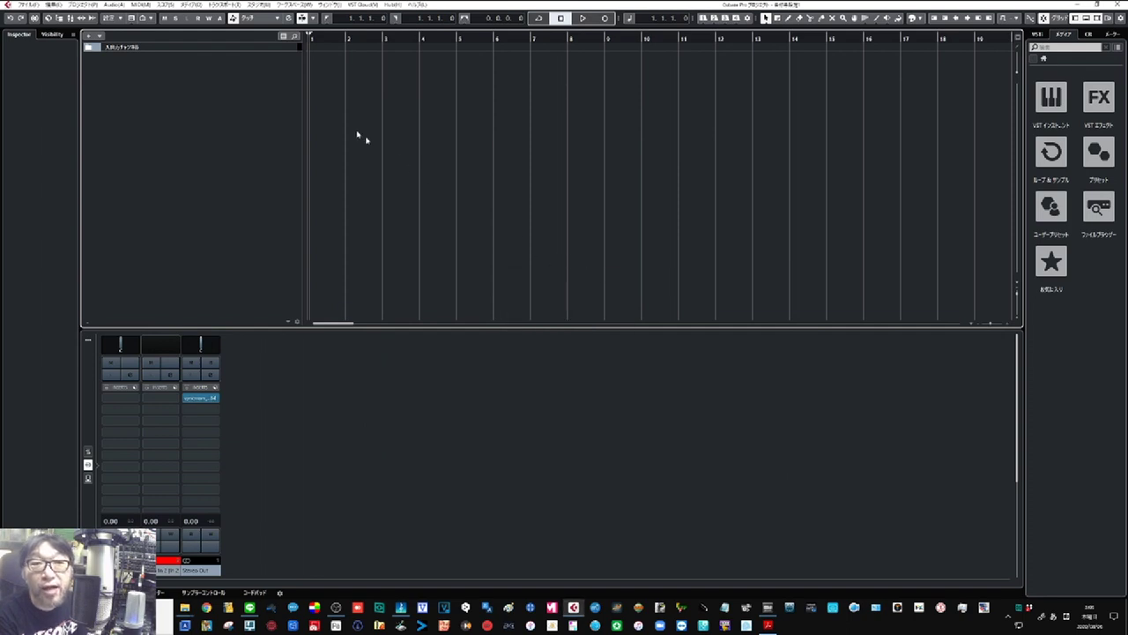
Step: Add one instrument track using syncroom_vst_bridge_sub_multiout, with its audio output set to Stereo Out
right_click(220, 60)
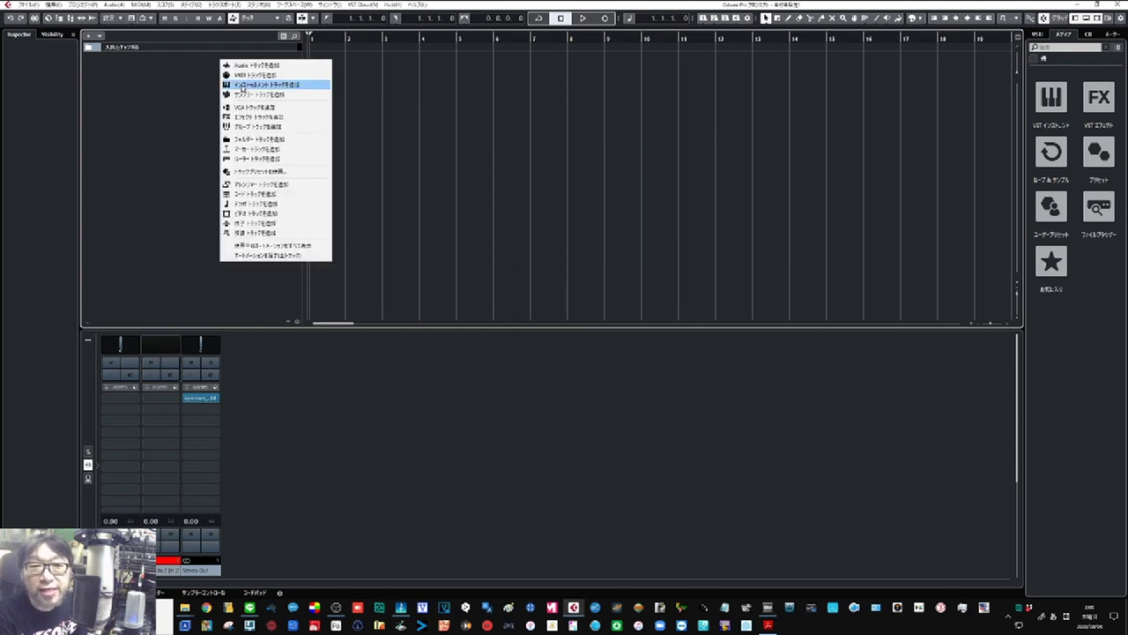
click(264, 85)
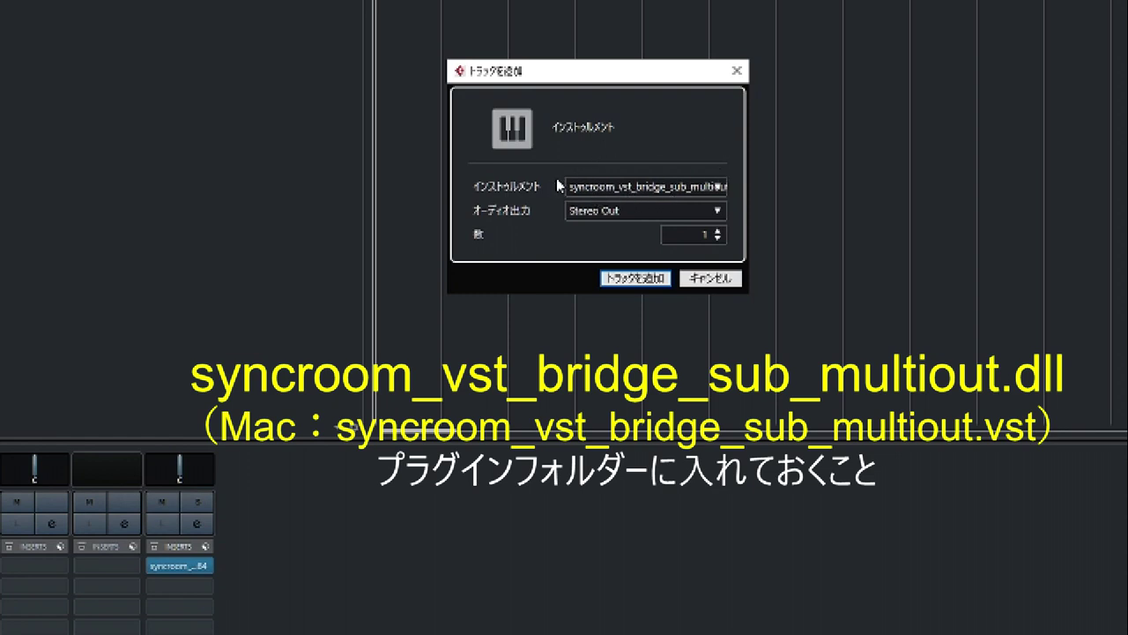
click(644, 279)
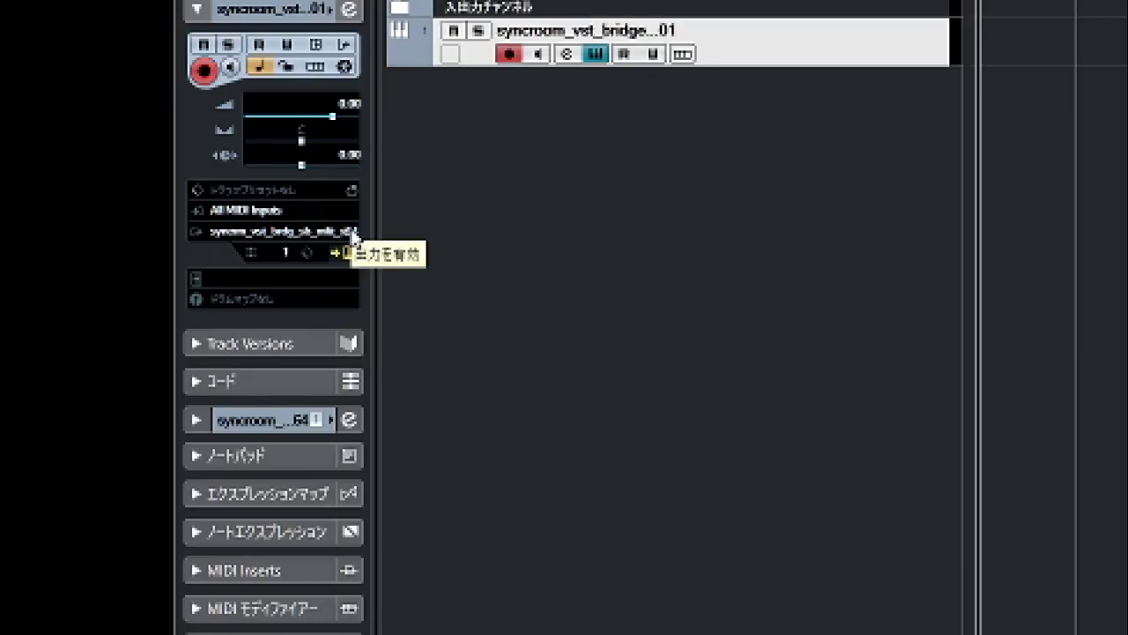
Step: Activate the instrument's Syncroom Member1 to Member4 stereo outputs and mute its main monitoring channel
click(351, 232)
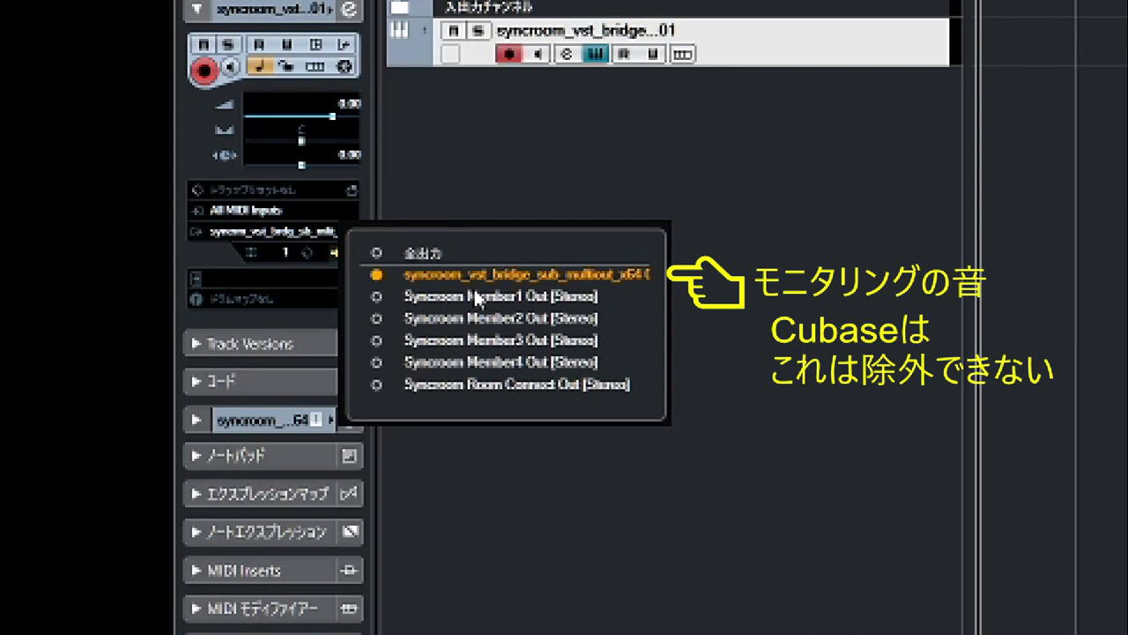
click(380, 294)
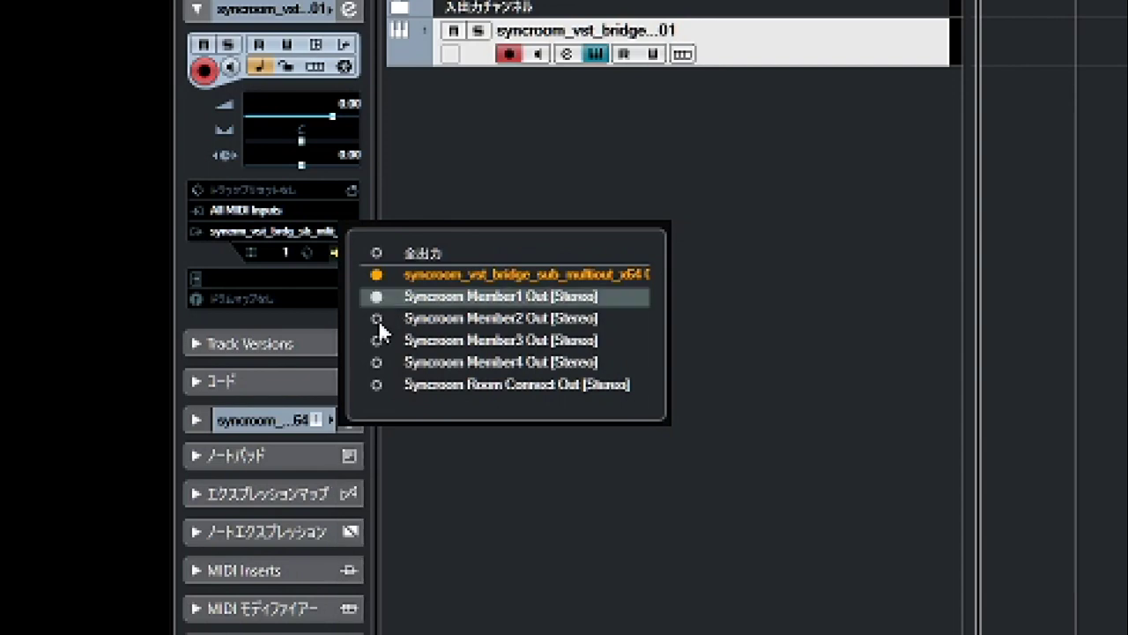
click(379, 319)
click(378, 341)
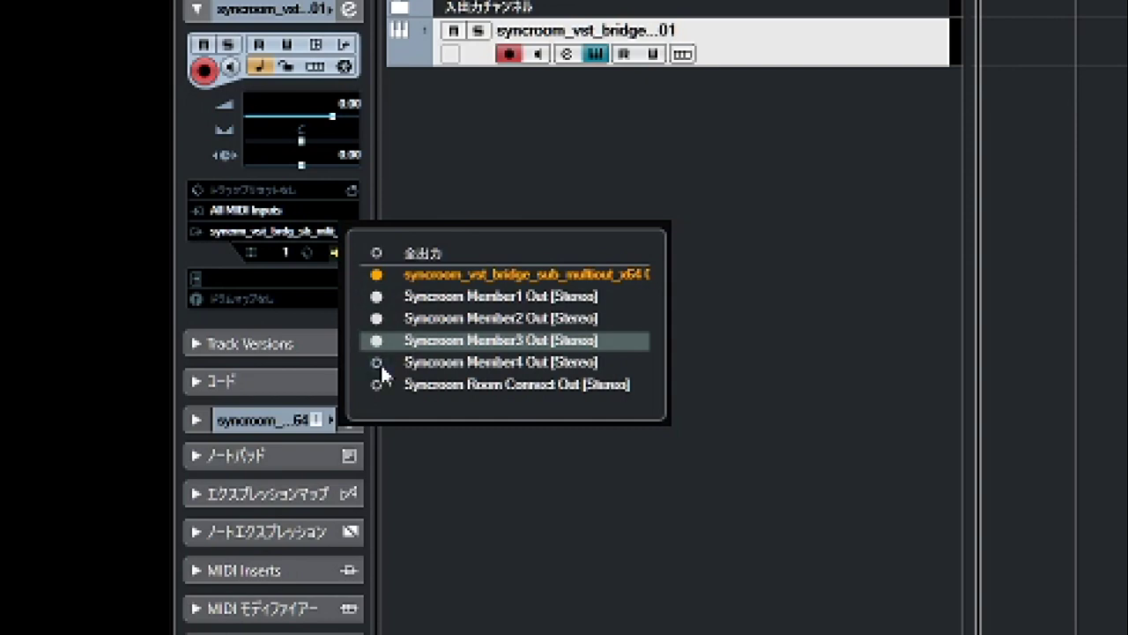
click(380, 363)
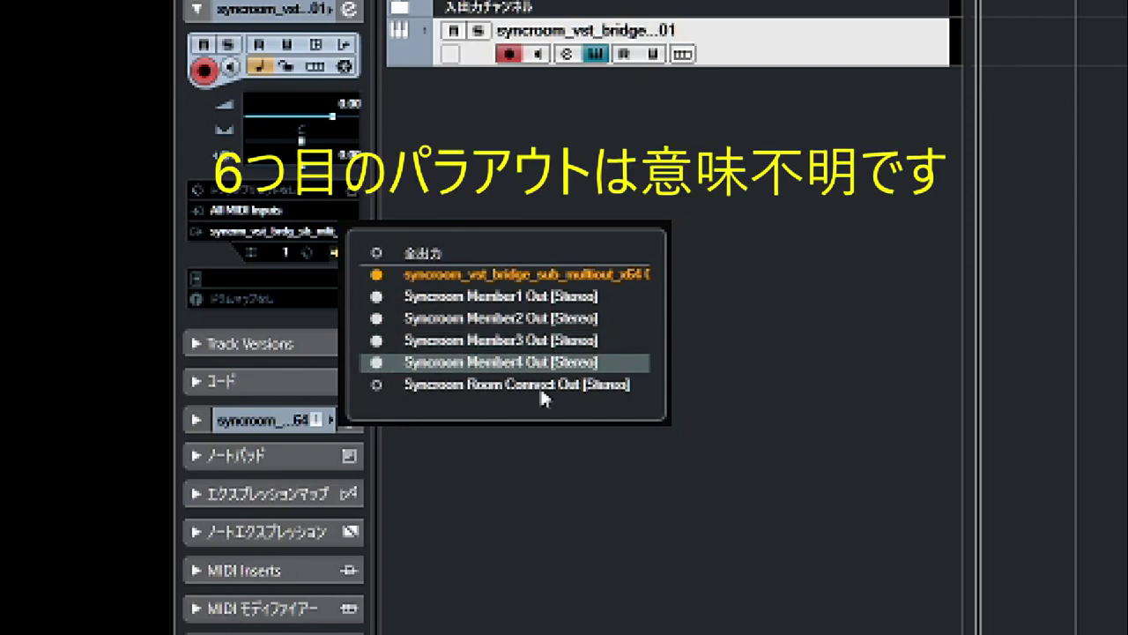
click(739, 229)
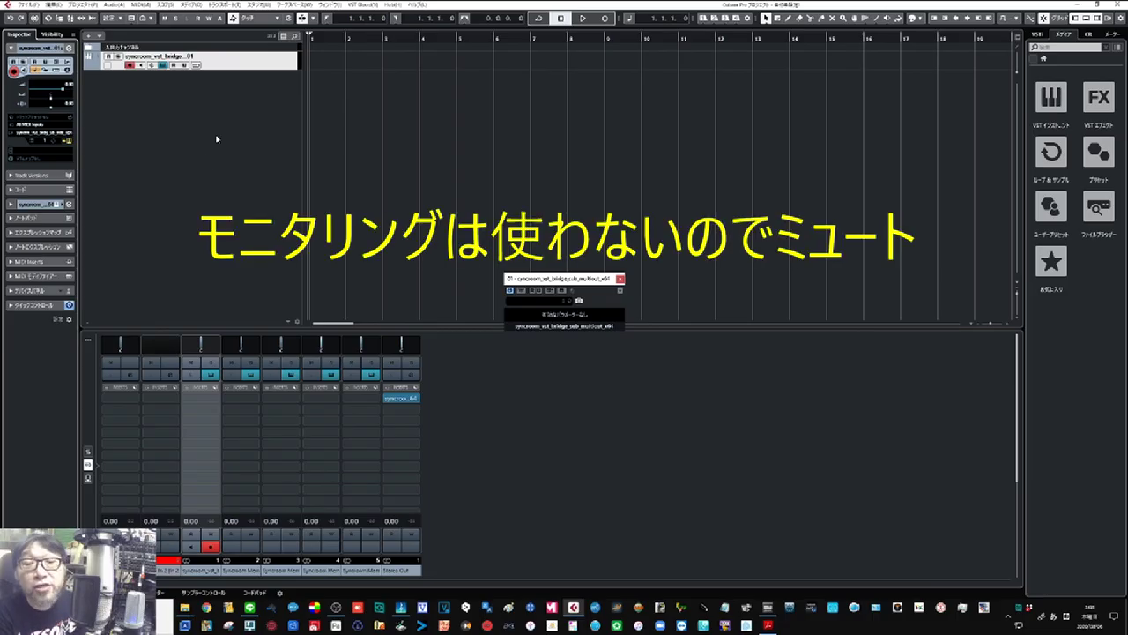
click(191, 362)
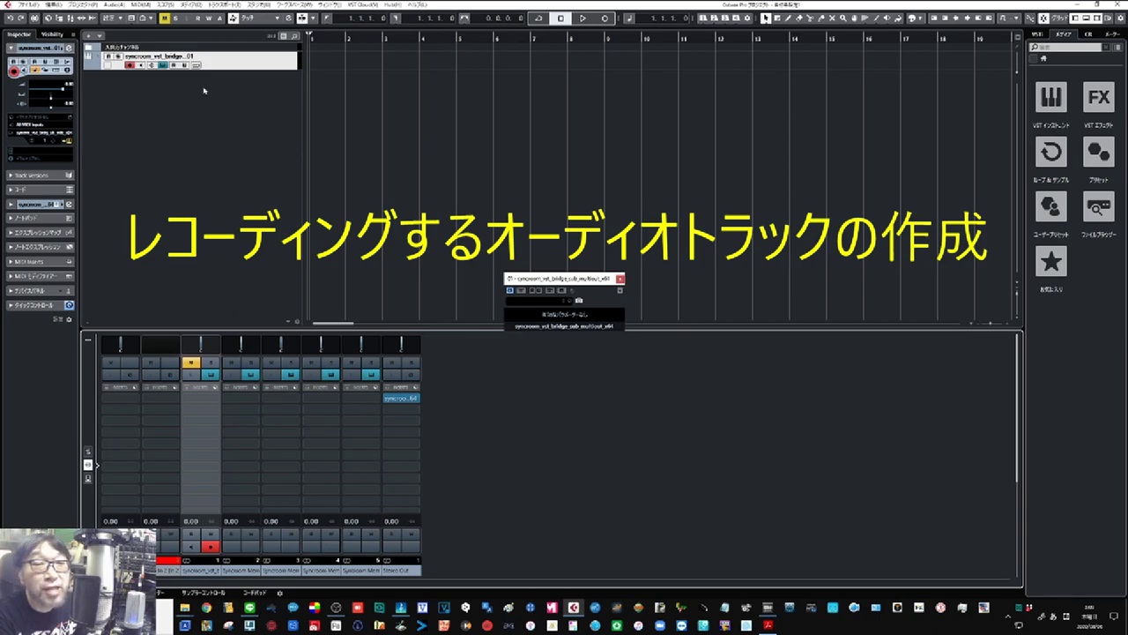
Step: Add four stereo audio tracks named M with their output set to Stereo Out
double_click(204, 91)
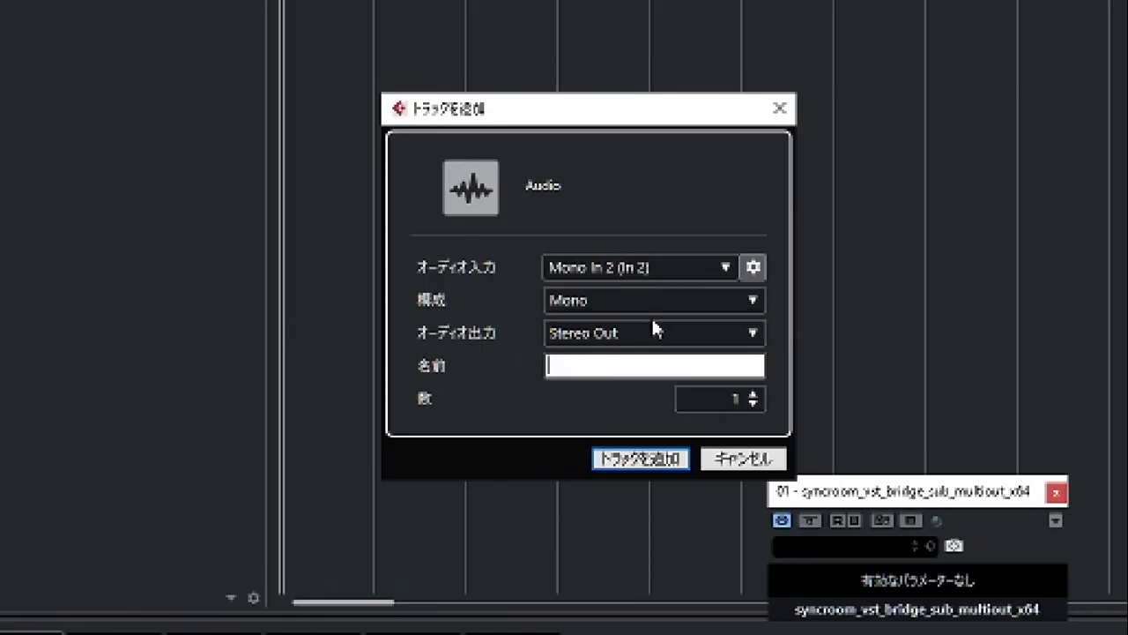
click(457, 201)
click(440, 224)
click(754, 394)
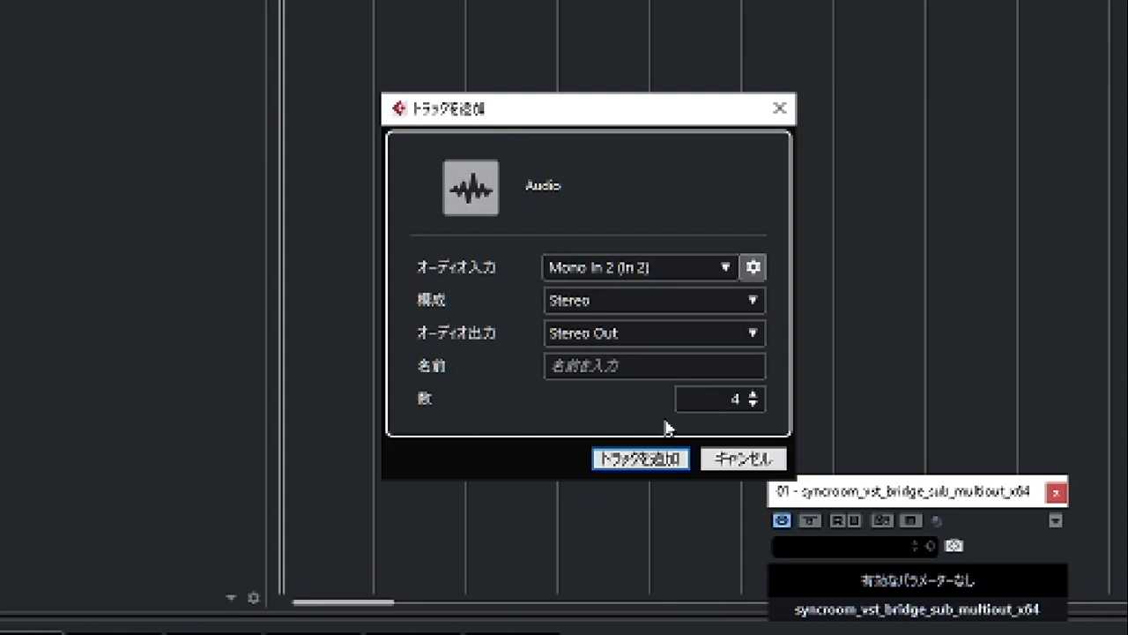
click(605, 369)
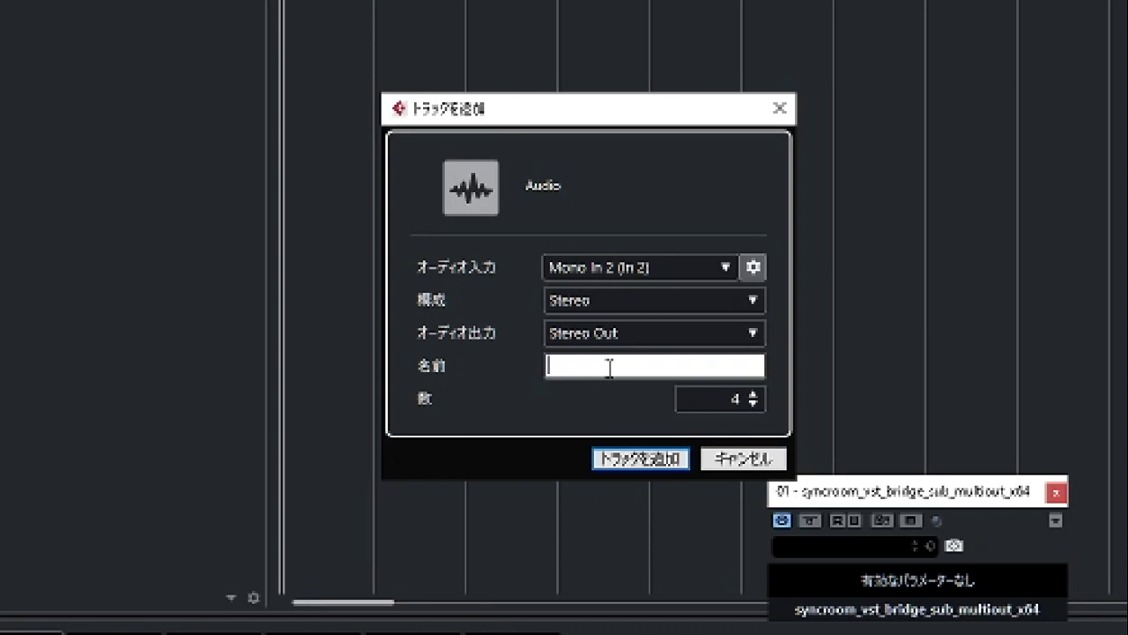
text(M)
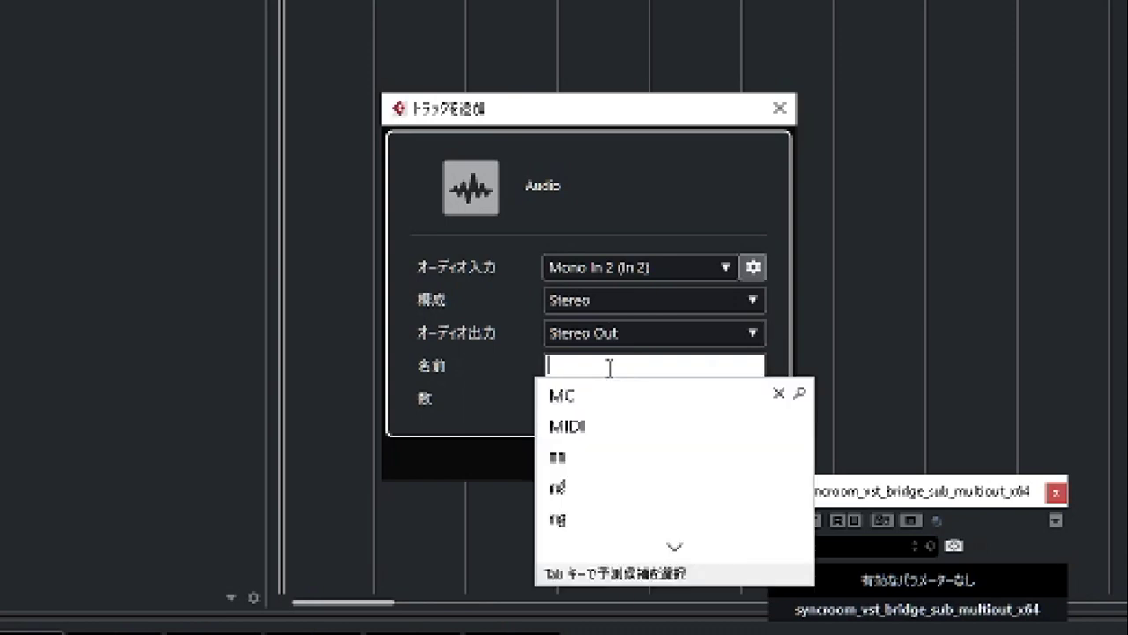
key(Return)
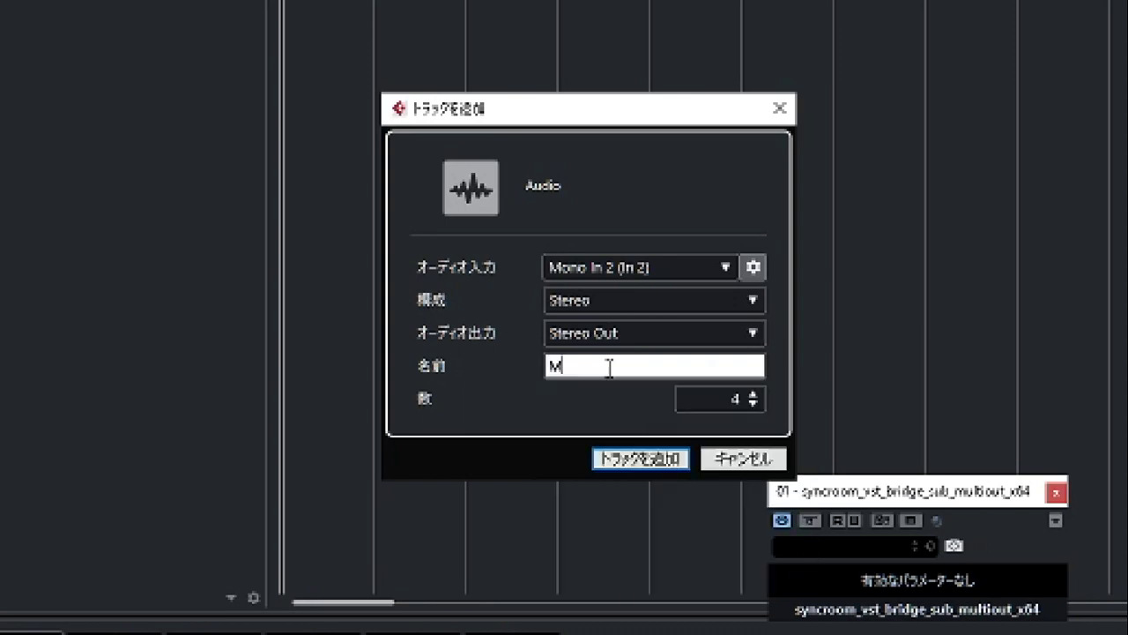
click(631, 460)
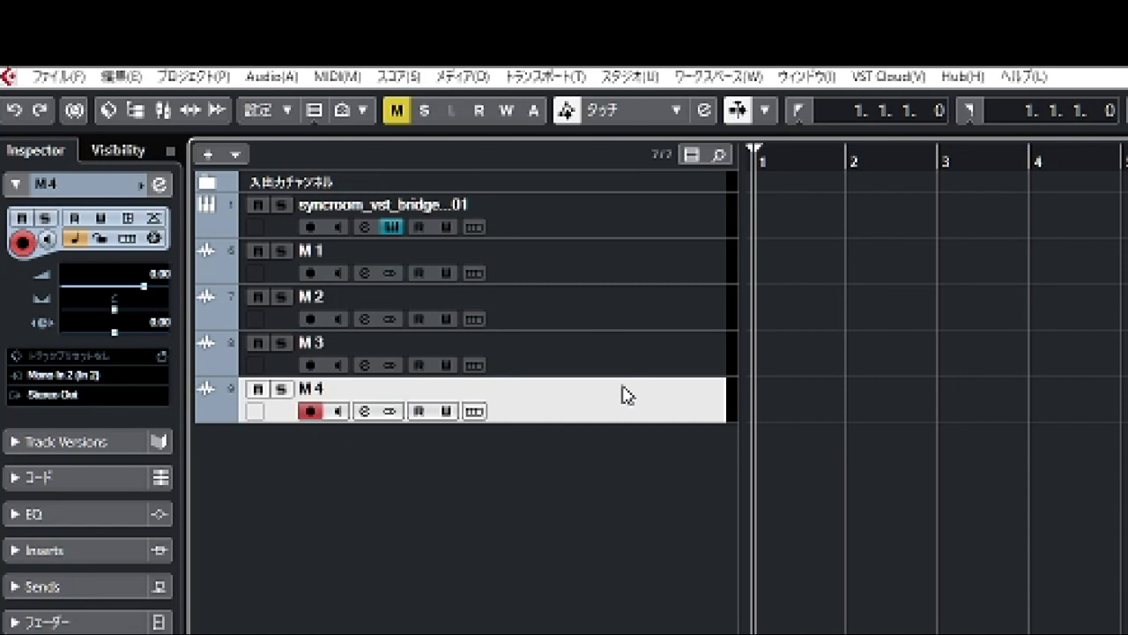
Step: Add four stereo group channels inside a folder, routed to Stereo Out, and color the group channels red
click(113, 377)
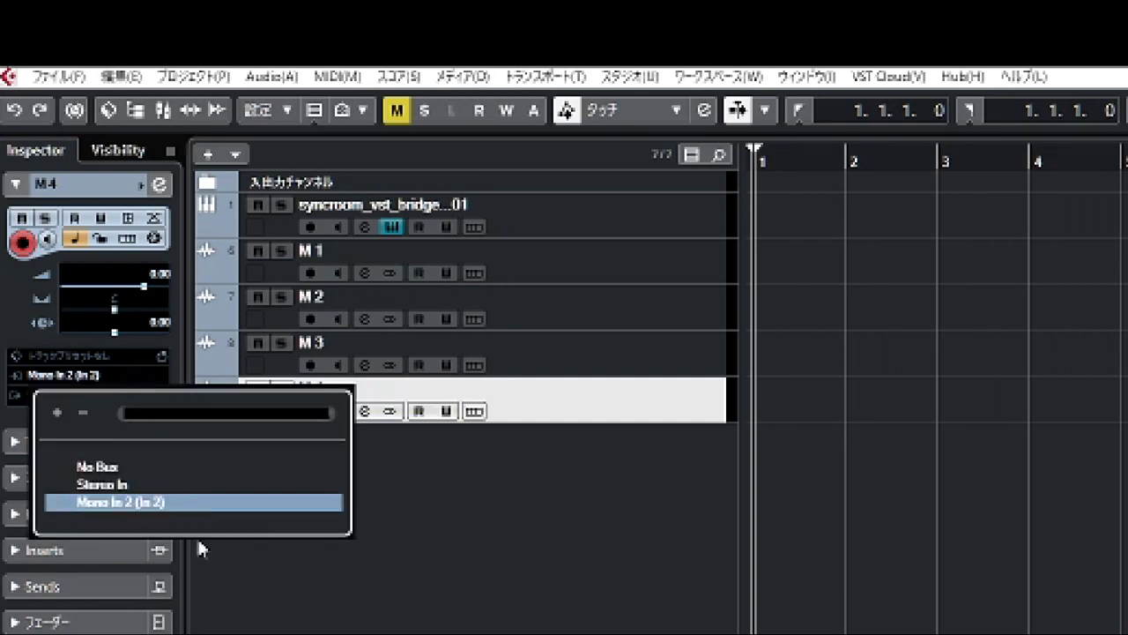
click(464, 559)
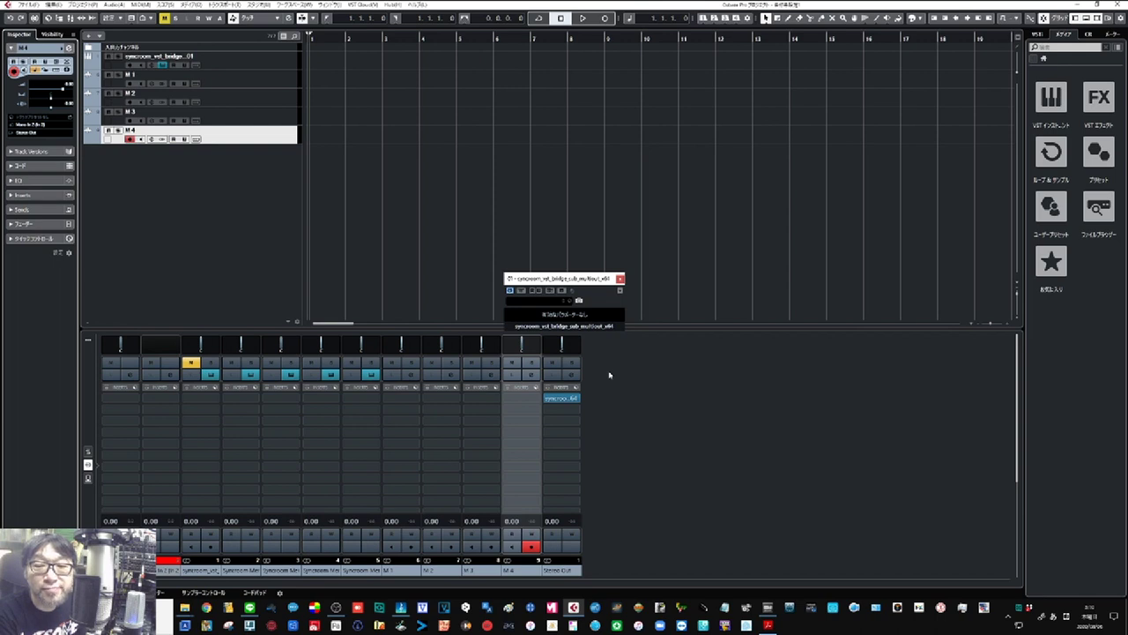
right_click(609, 375)
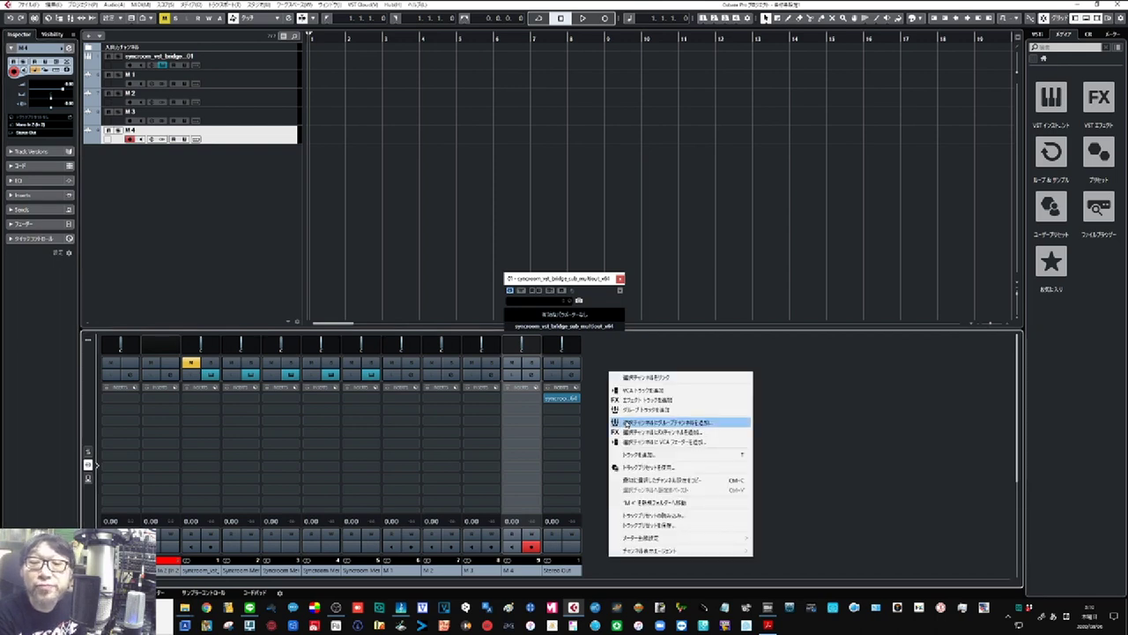
click(626, 410)
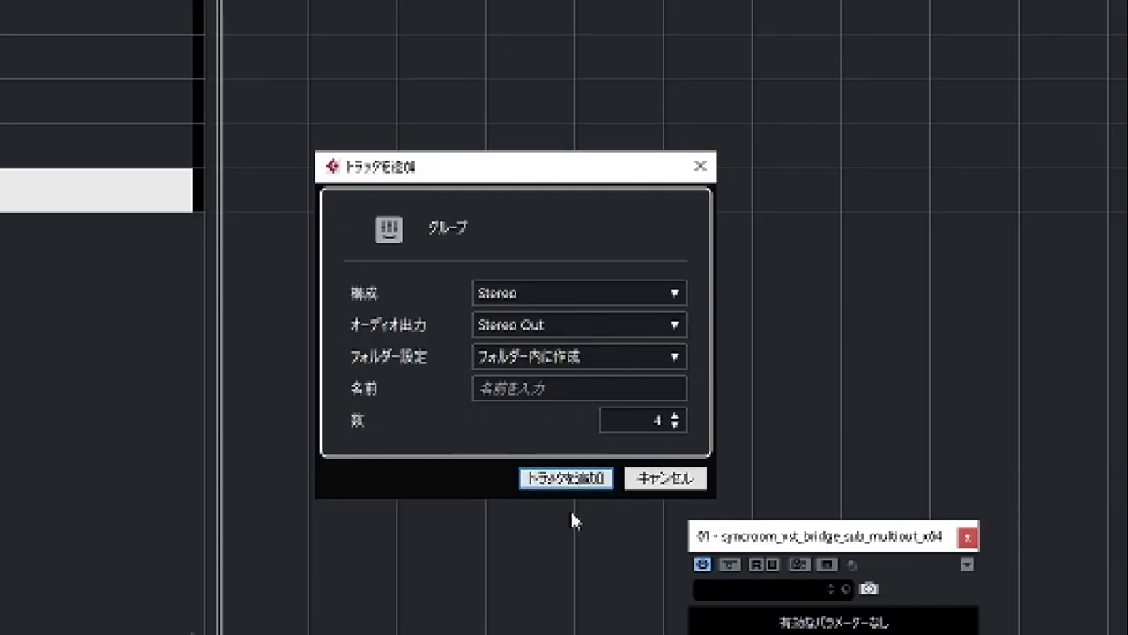
click(573, 483)
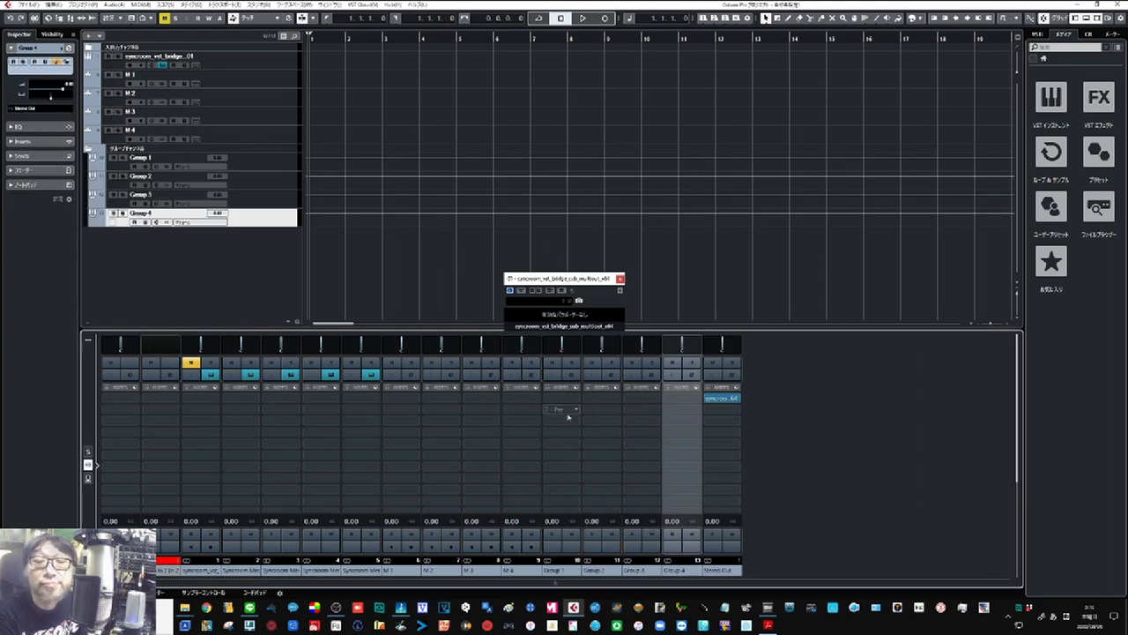
click(577, 573)
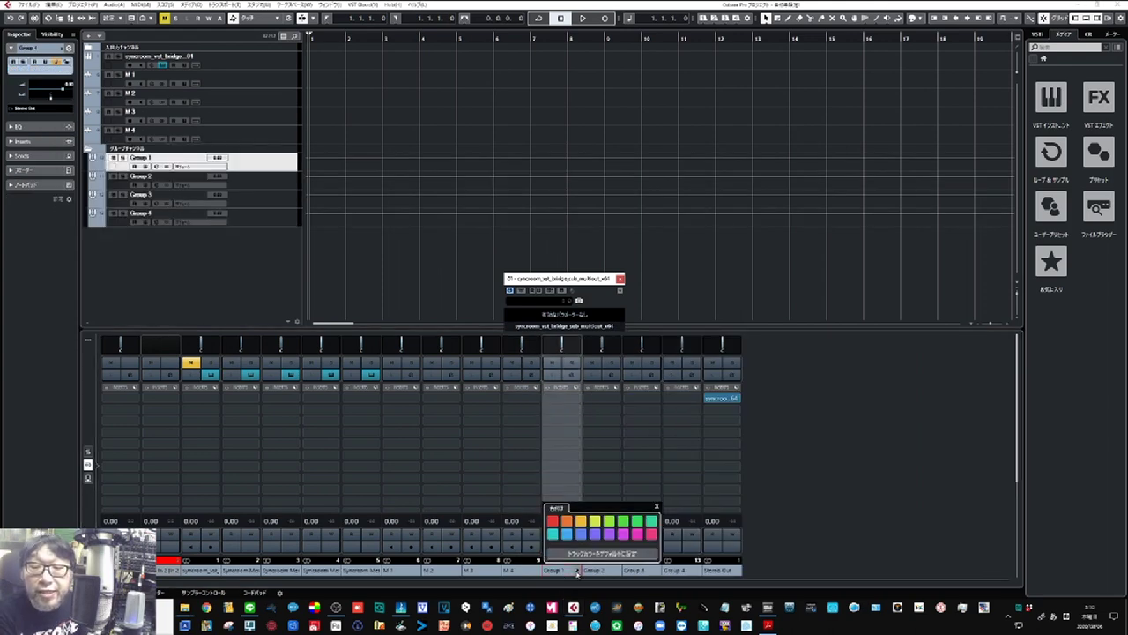
click(552, 521)
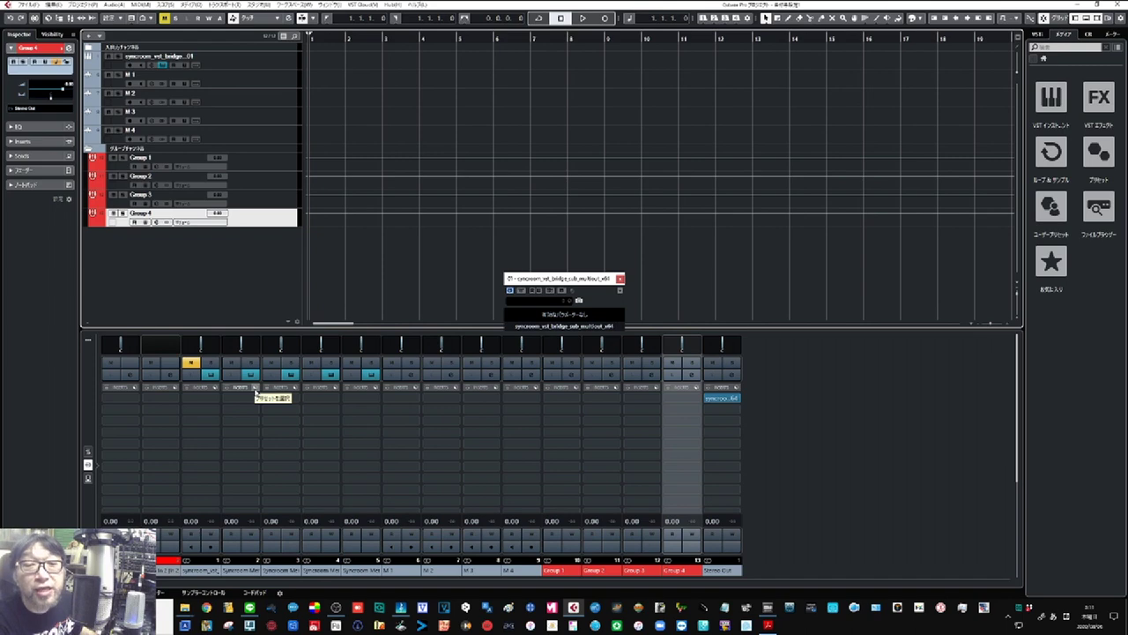
Step: Show the routing section in the MixConsole and route the Syncroom Member1 channel's output to Group 1
key(F3)
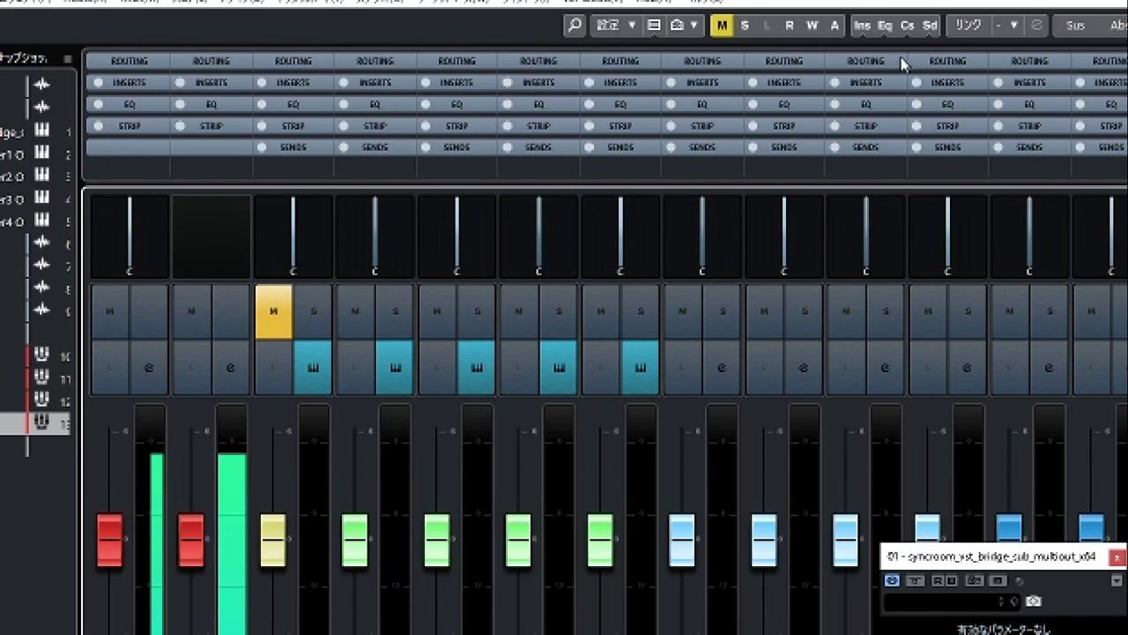
click(901, 59)
click(901, 59)
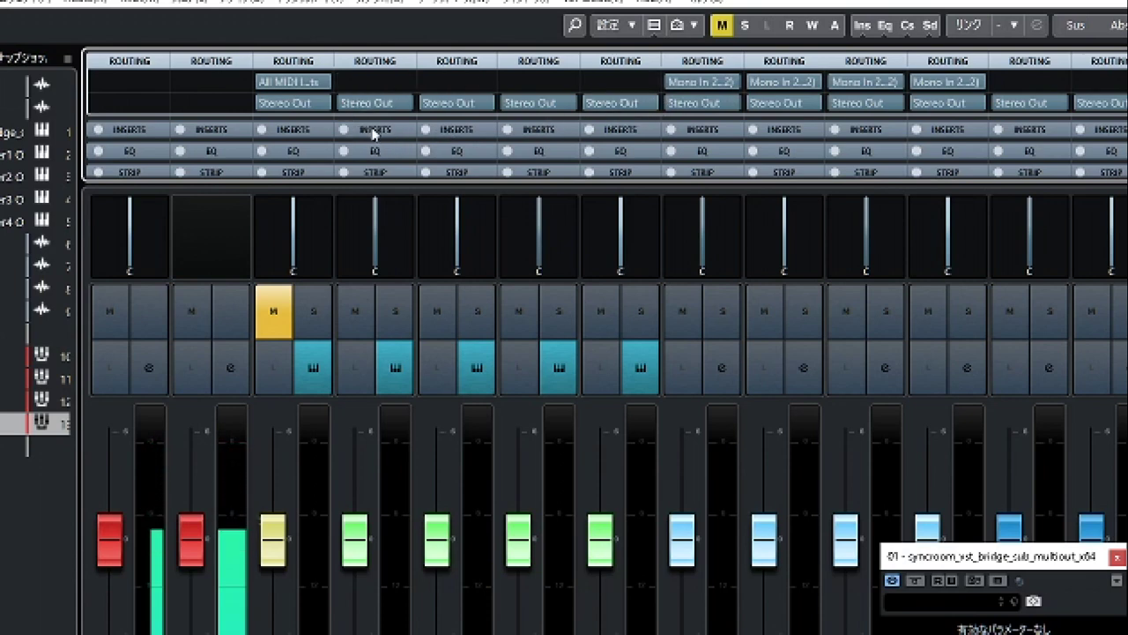
click(408, 105)
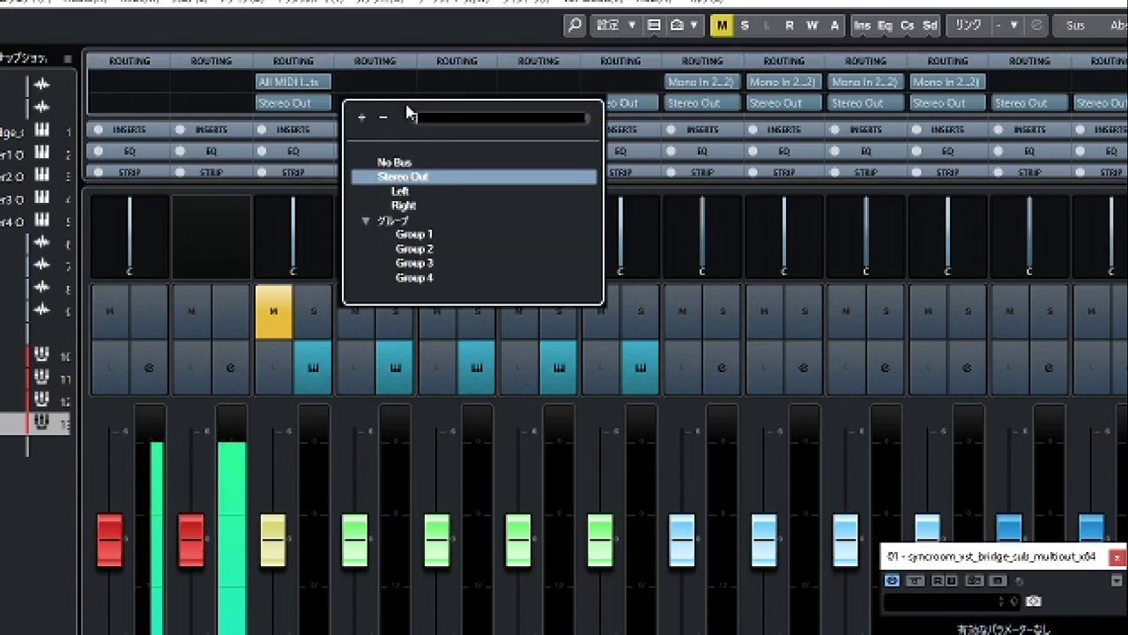
click(418, 236)
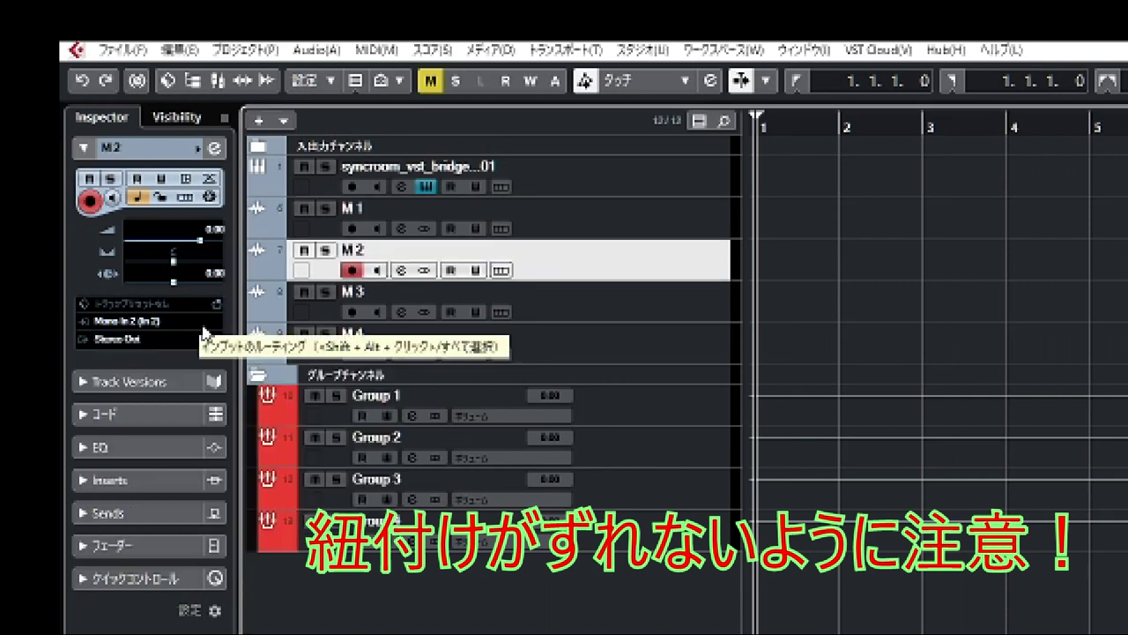
Step: Set the input of track M 2 to Group 2 and the output of track M 4 to Group 4
click(202, 324)
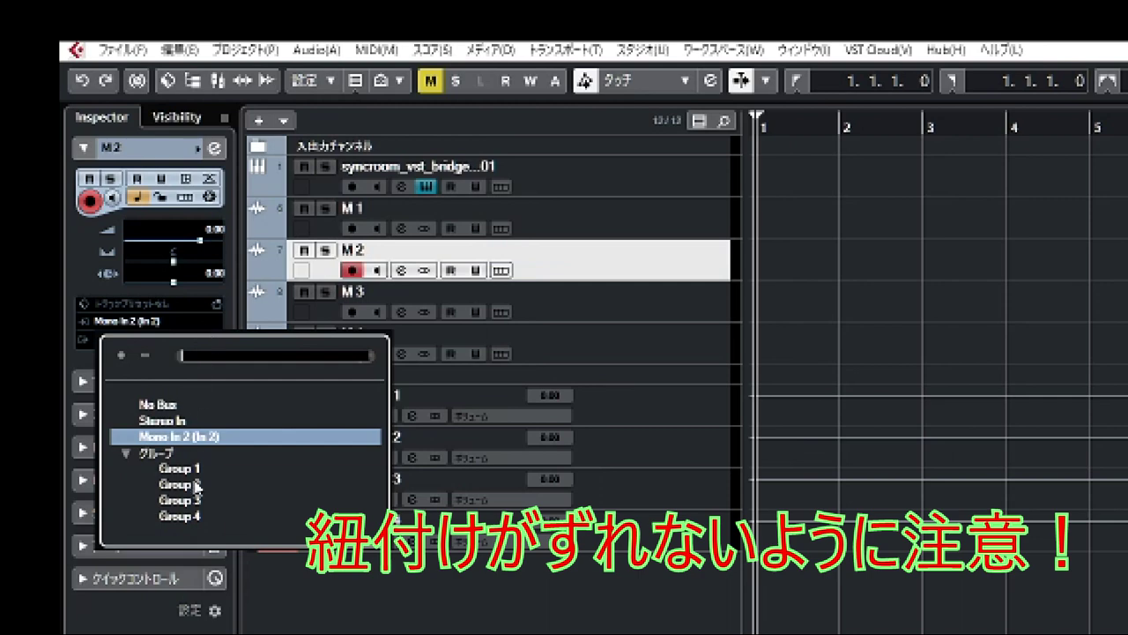
click(196, 485)
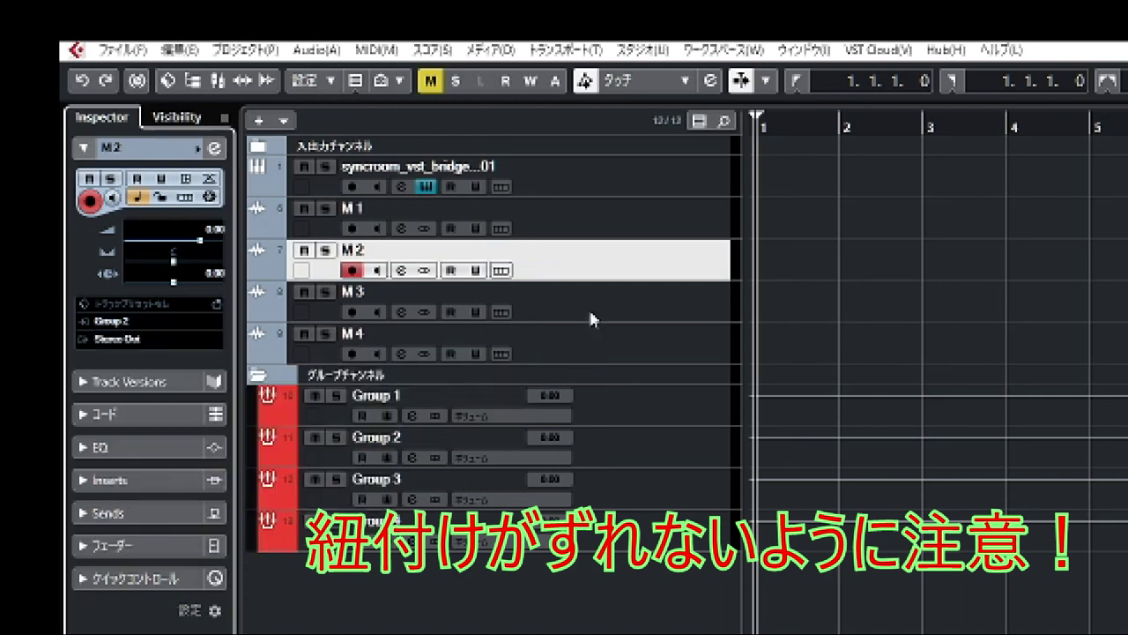
click(564, 344)
click(132, 339)
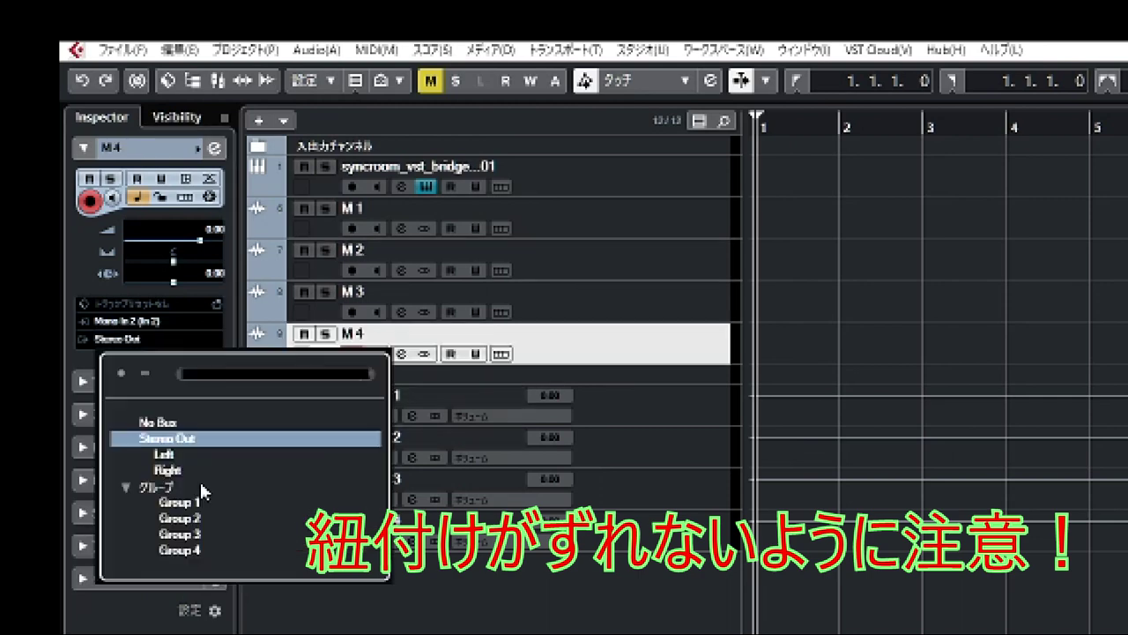
click(194, 550)
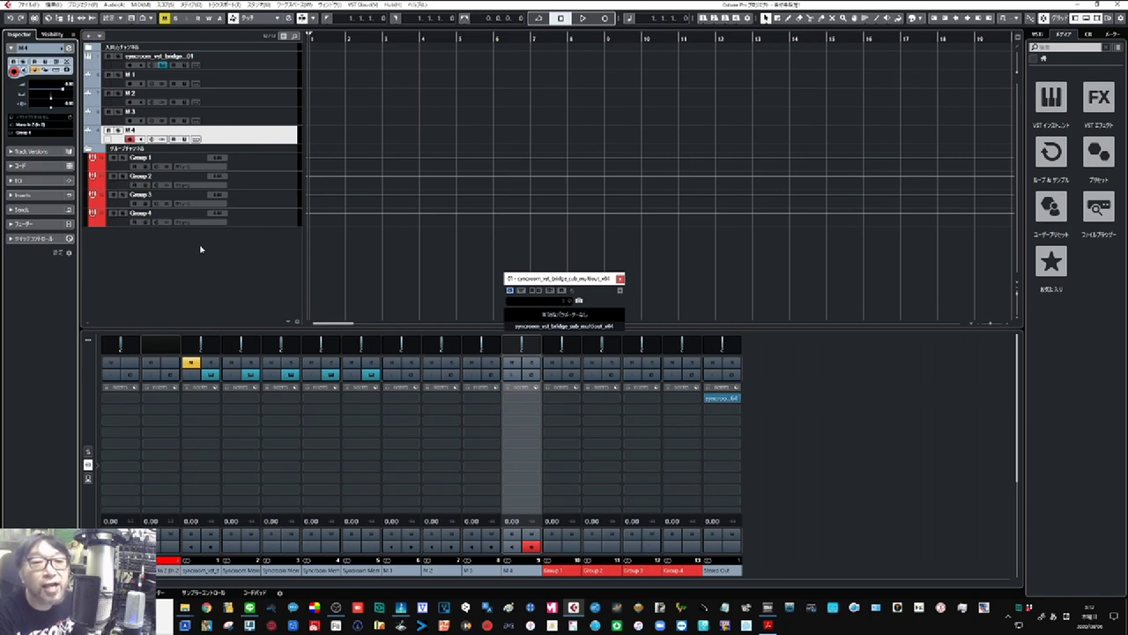
Step: Add a stereo audio track with input Mono In 2 (In 2) and output Stereo Out, and name it 自分
right_click(185, 247)
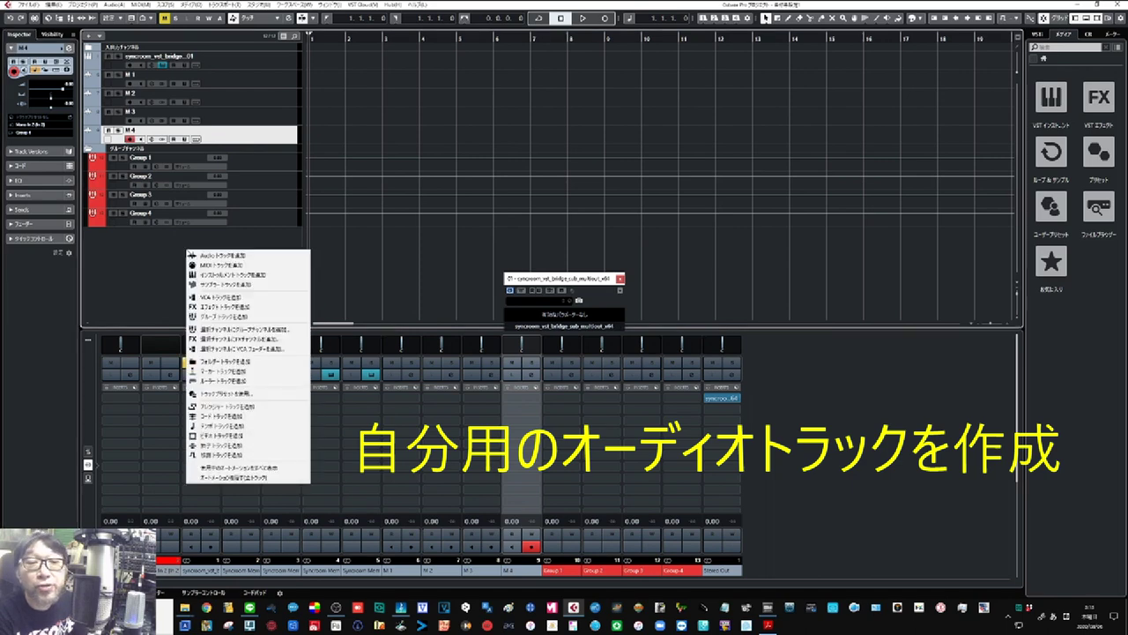
click(227, 256)
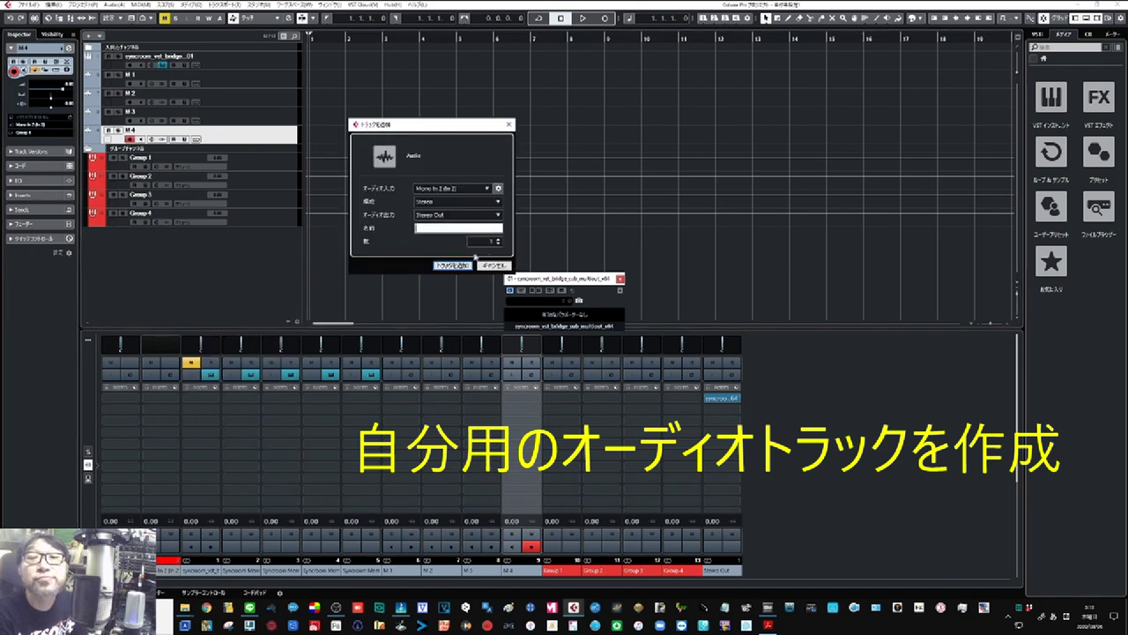
click(457, 265)
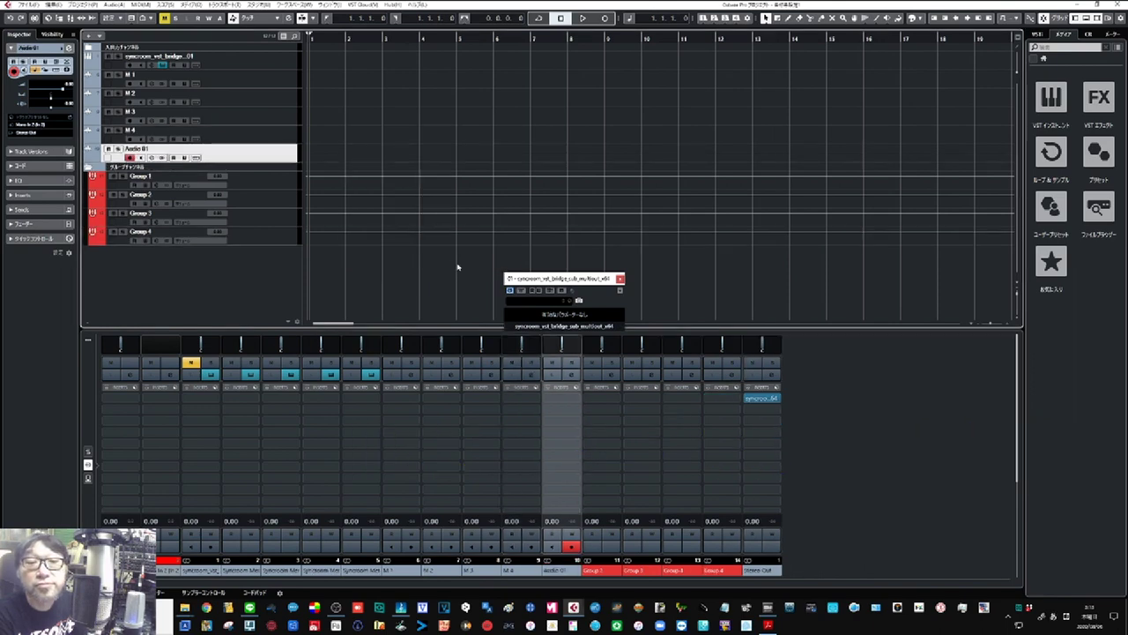
double_click(163, 150)
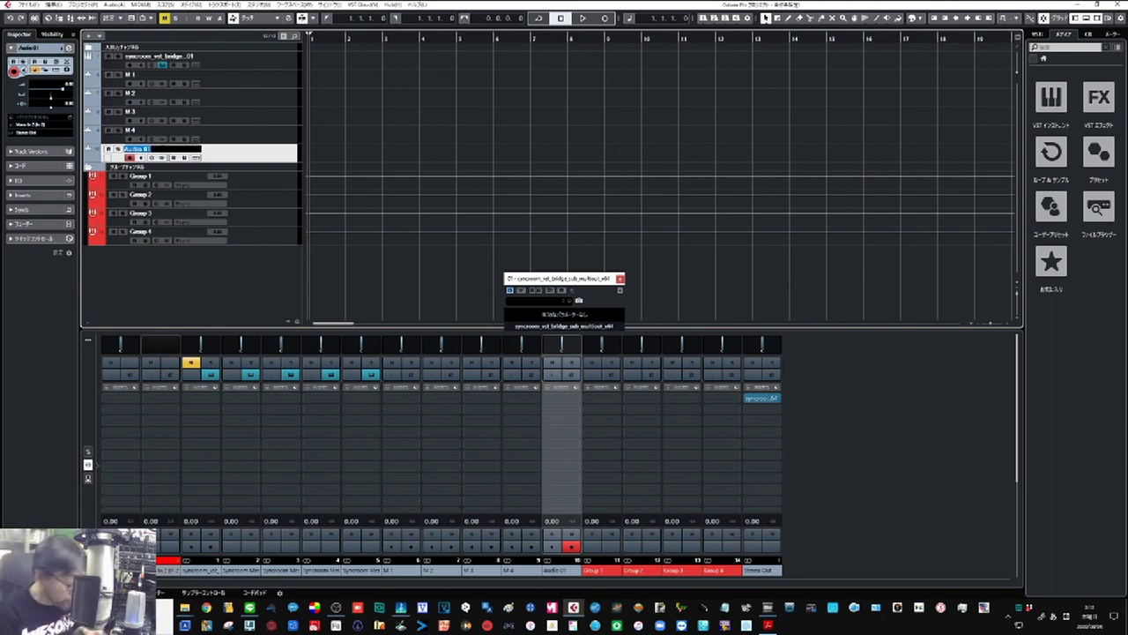
text(自分)
key(Return)
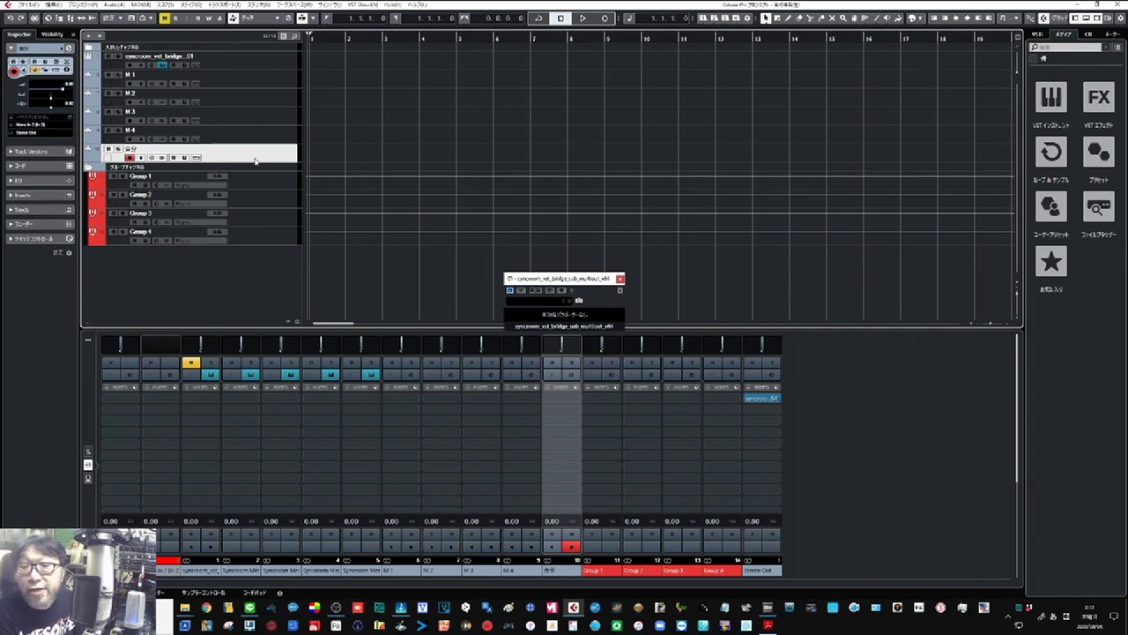
Step: Set the output routing of Group 1 through Group 4 to No Bus in the MixConsole
key(F3)
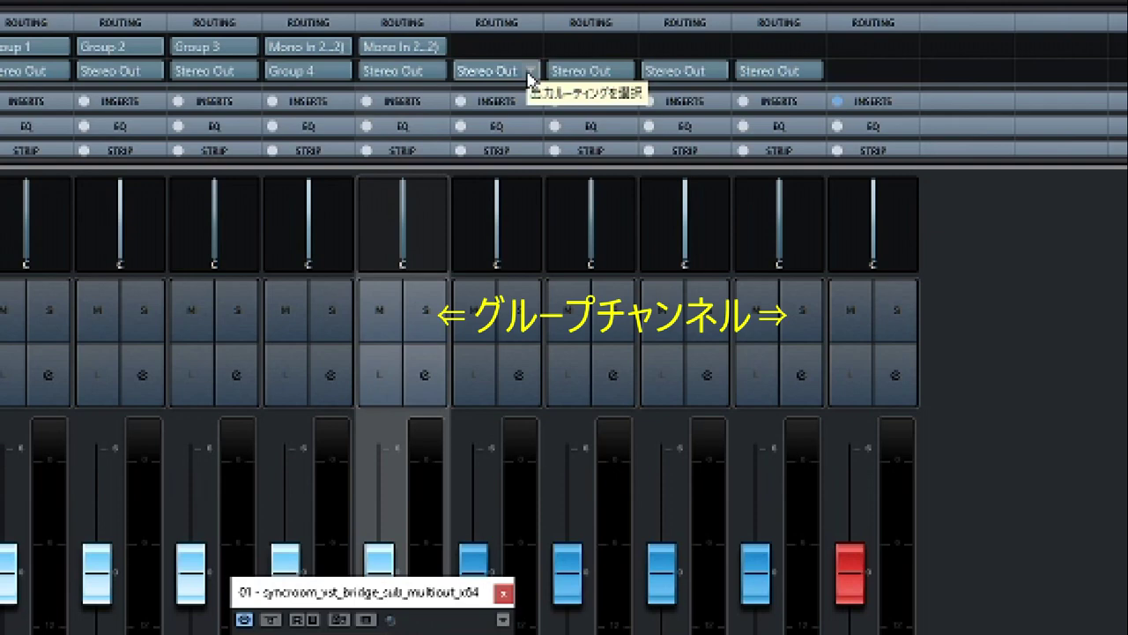
click(529, 78)
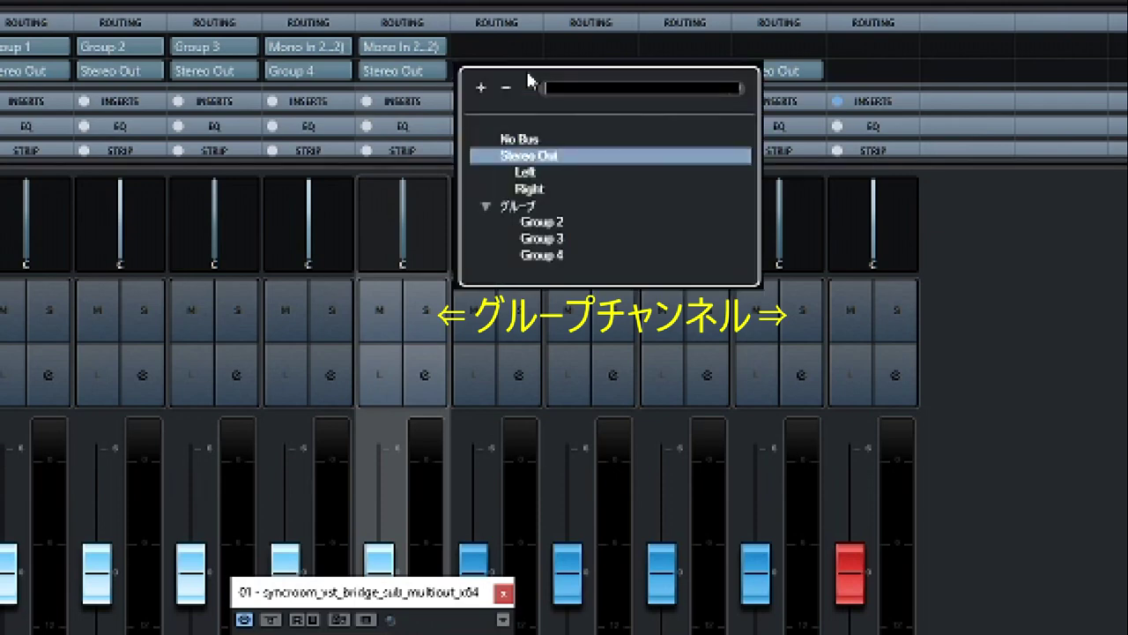
click(523, 141)
click(625, 75)
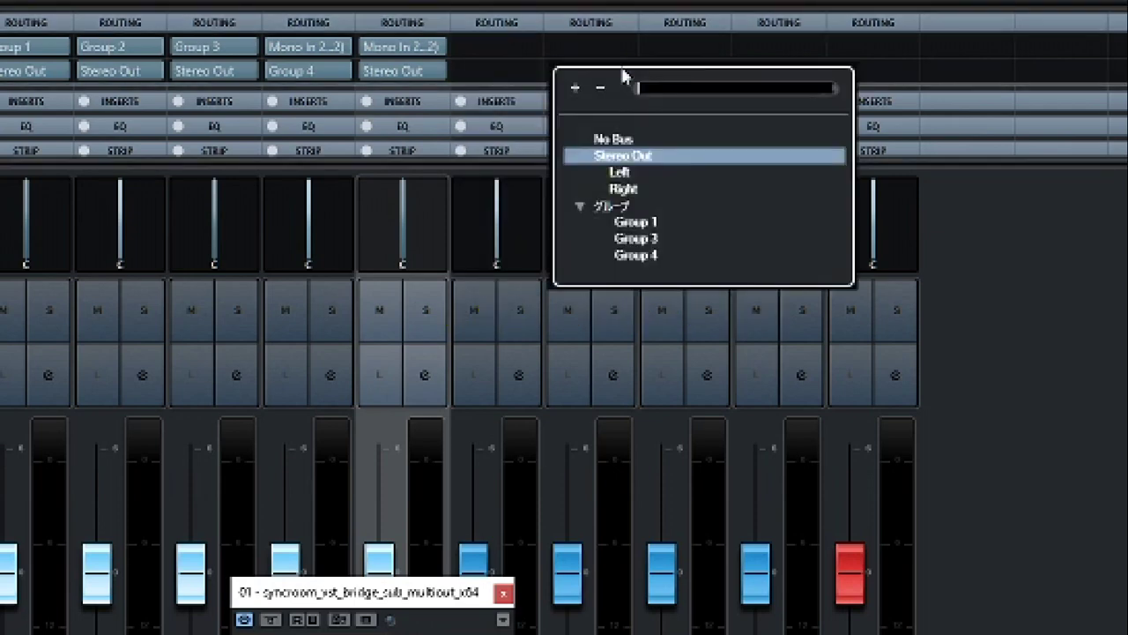
click(614, 139)
click(680, 73)
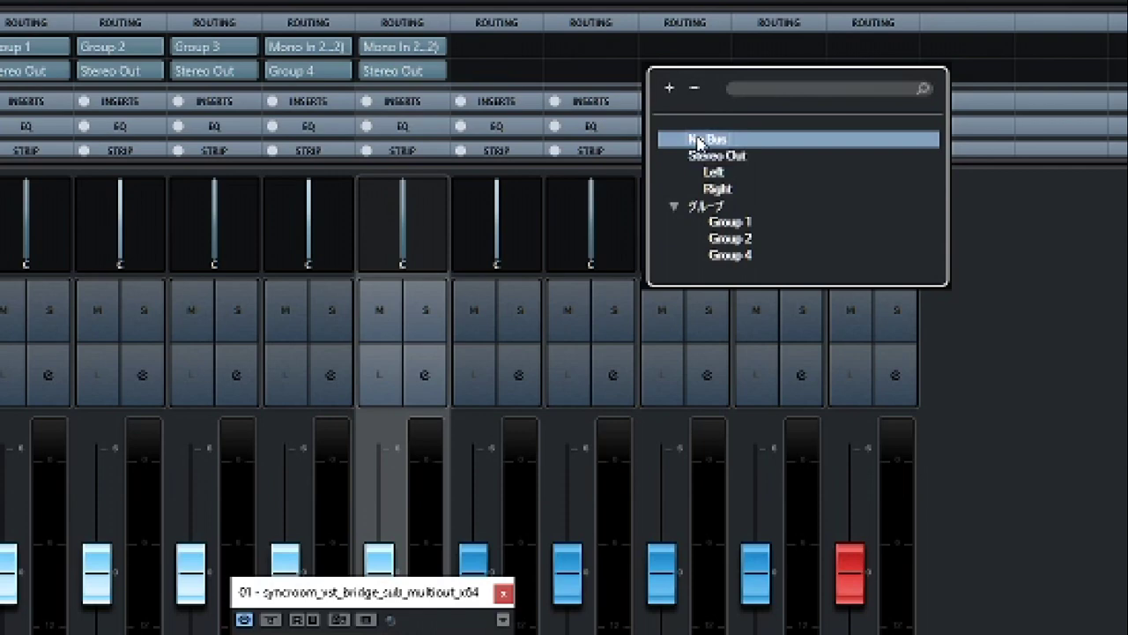
click(698, 139)
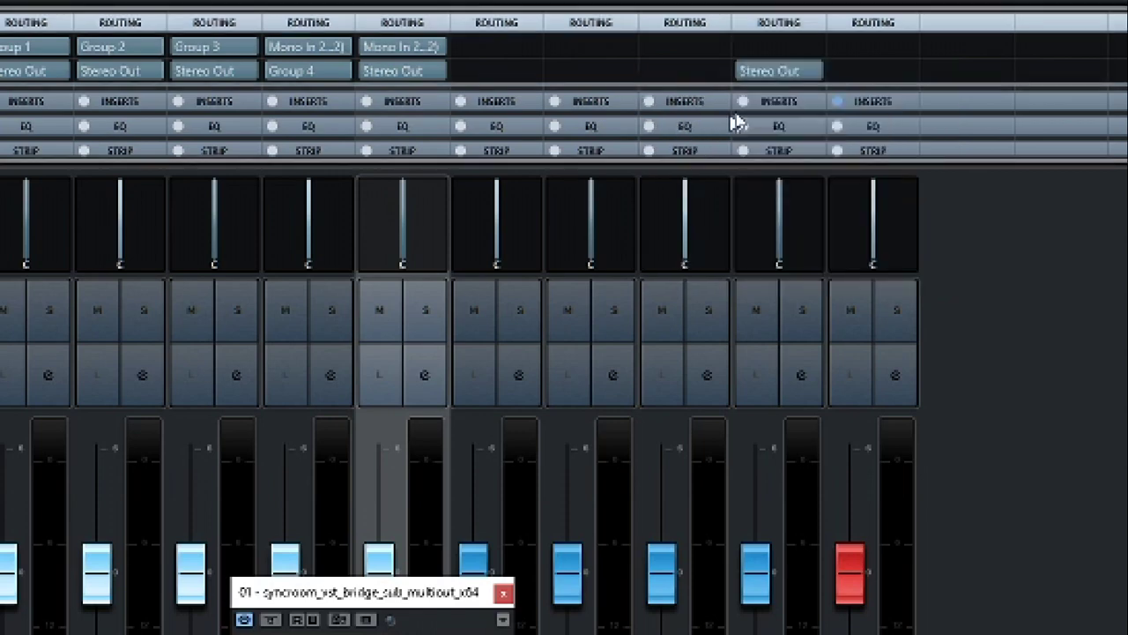
click(809, 73)
click(801, 140)
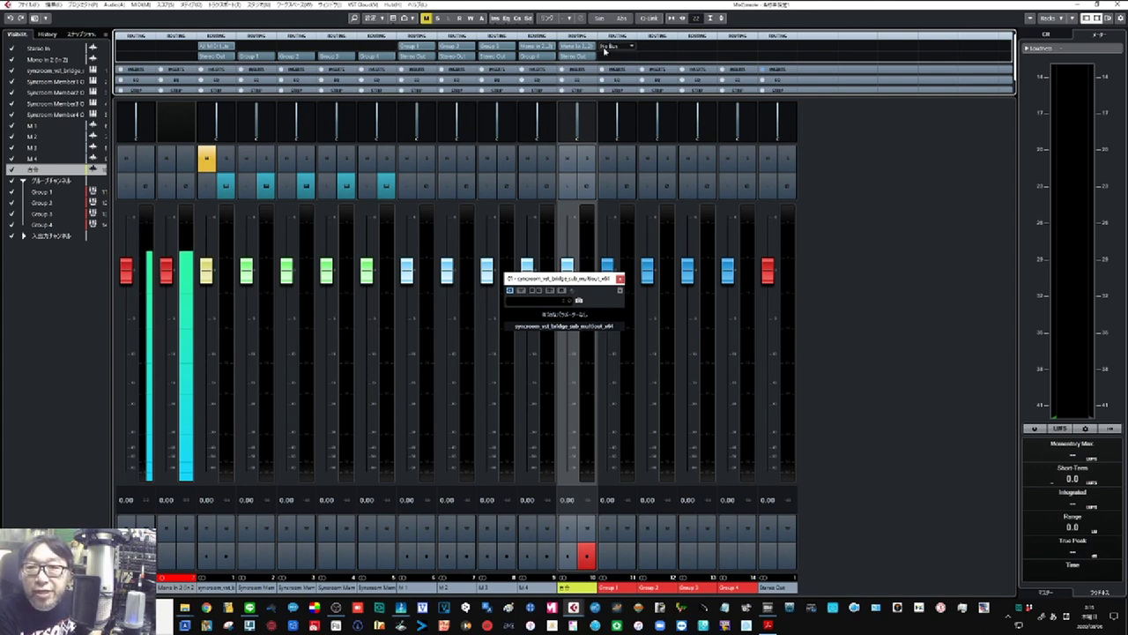
Step: Add a stereo group channel named マスタりん inside the folder, routed to Stereo Out, and color it blue
right_click(826, 192)
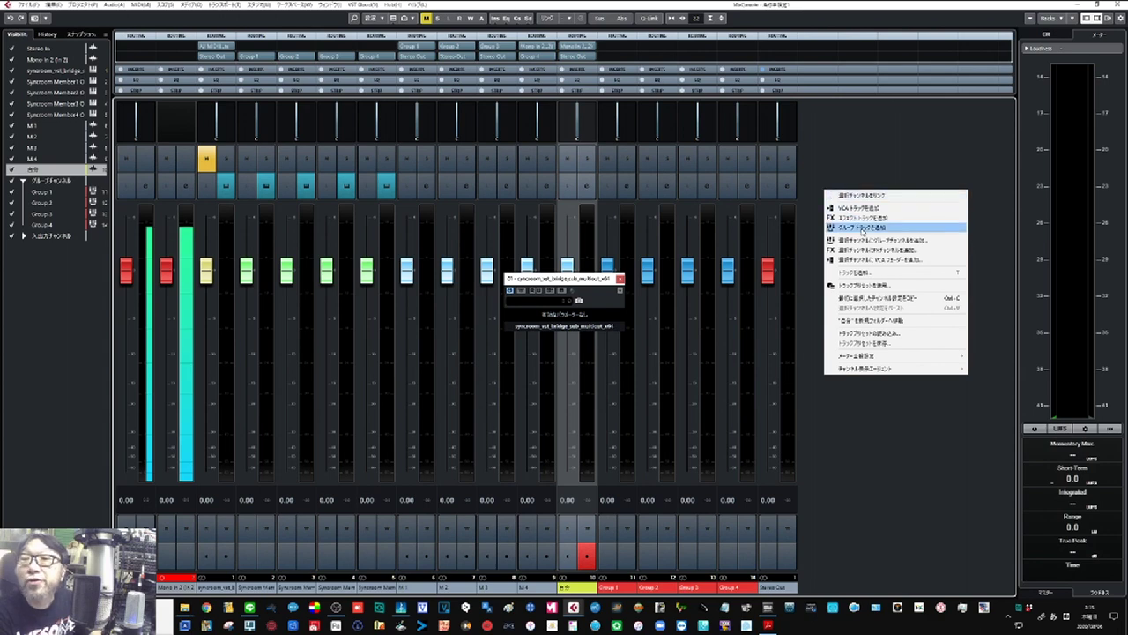
click(862, 228)
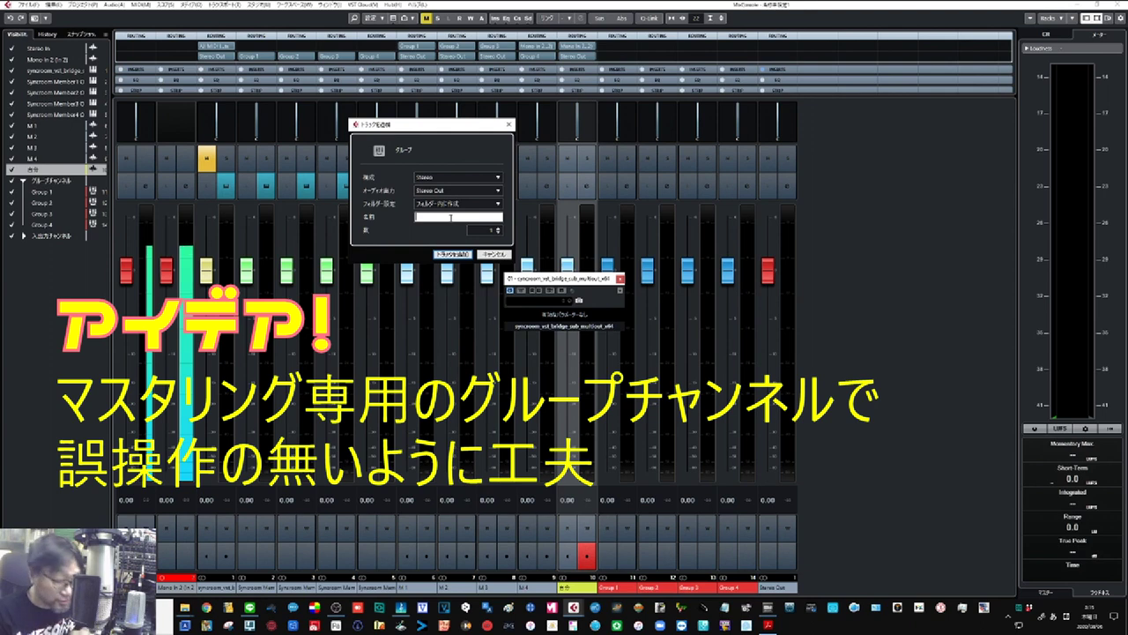
text(ますたり)
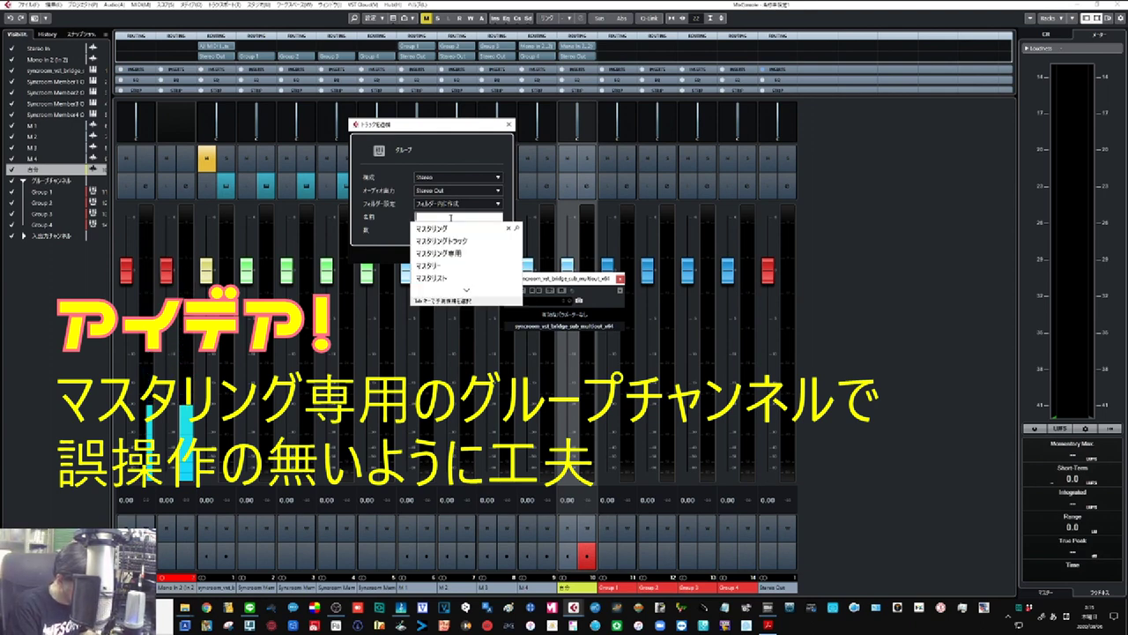
text(ん)
key(space)
key(Return)
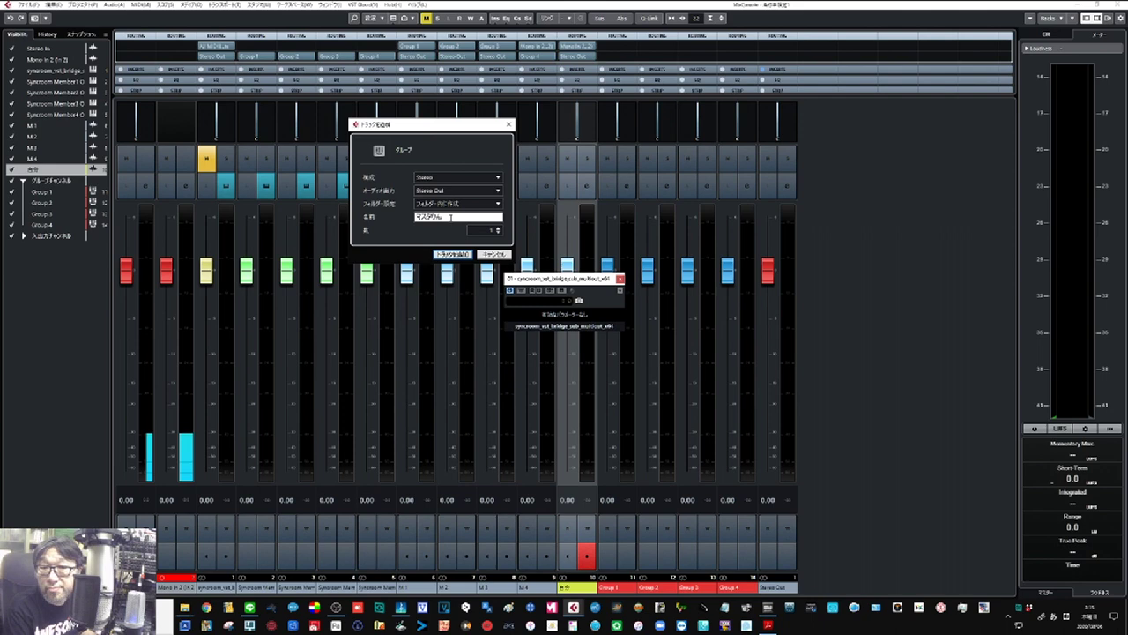
key(Return)
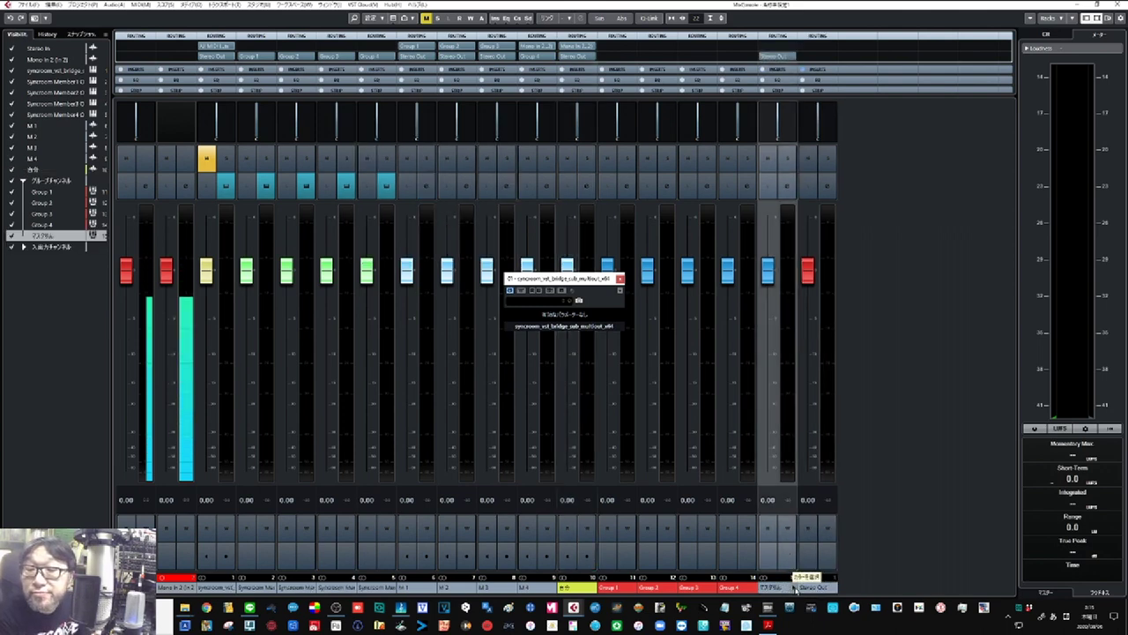
click(796, 589)
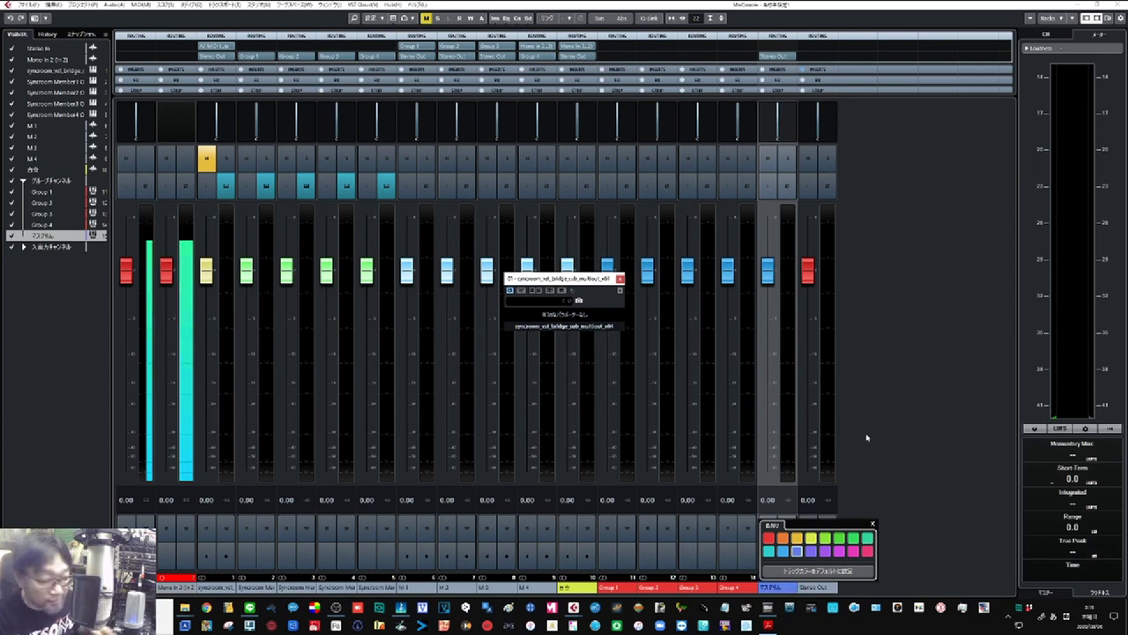
Step: Insert the DOTEC-AUDIO DeePopMax plug-in in the first insert slot of the マスタりん group channel
key(F3)
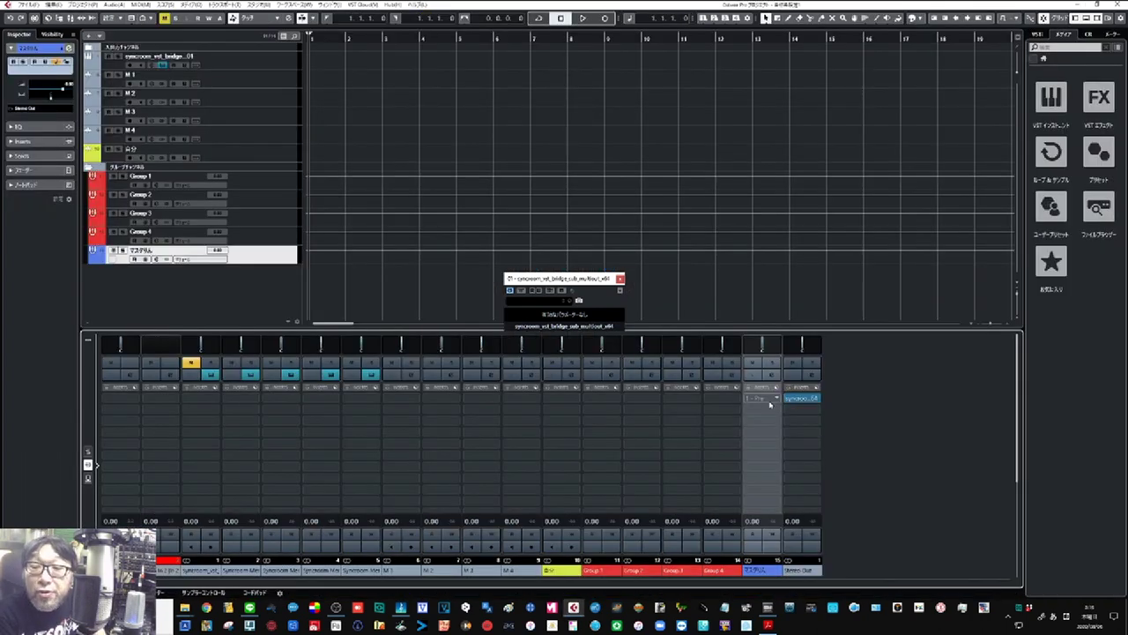
click(774, 399)
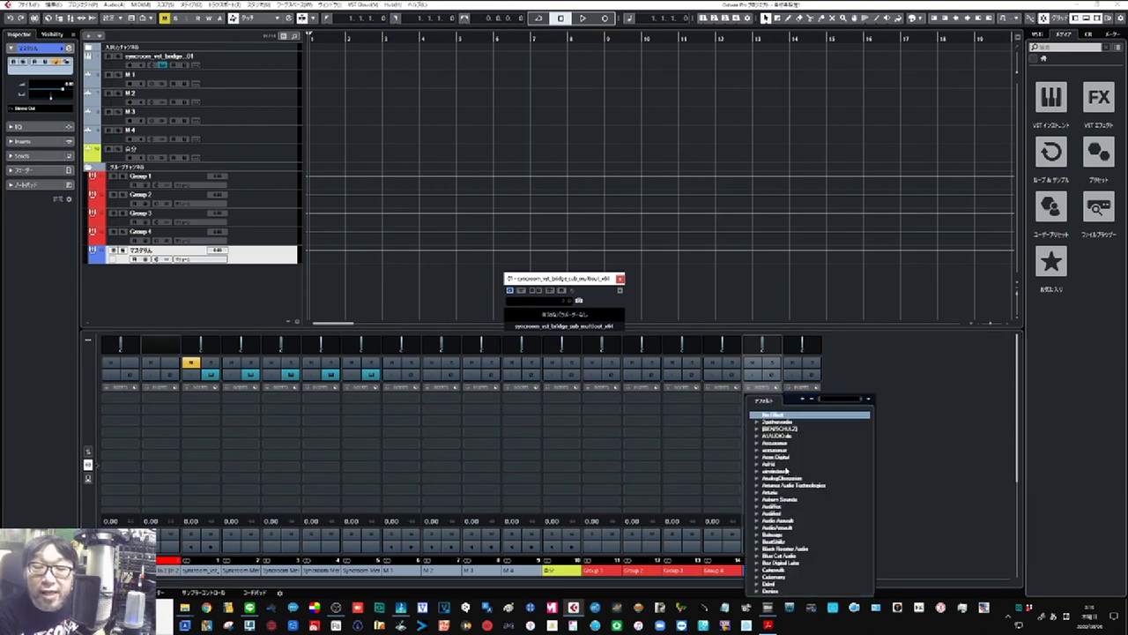
scroll(787, 472, down, 2)
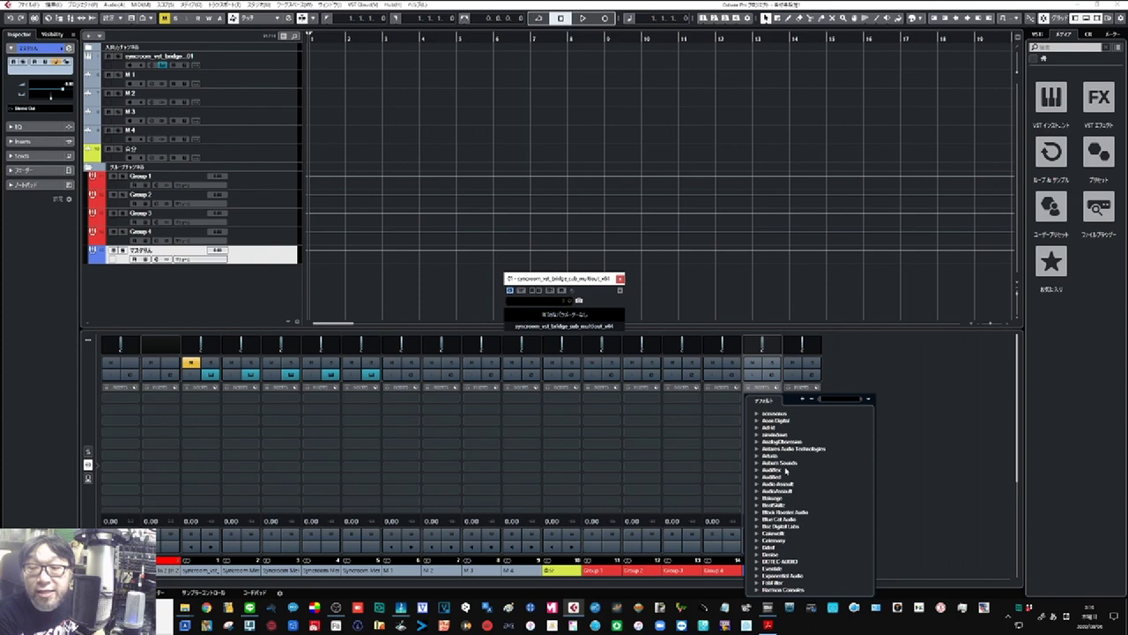
scroll(785, 472, down, 2)
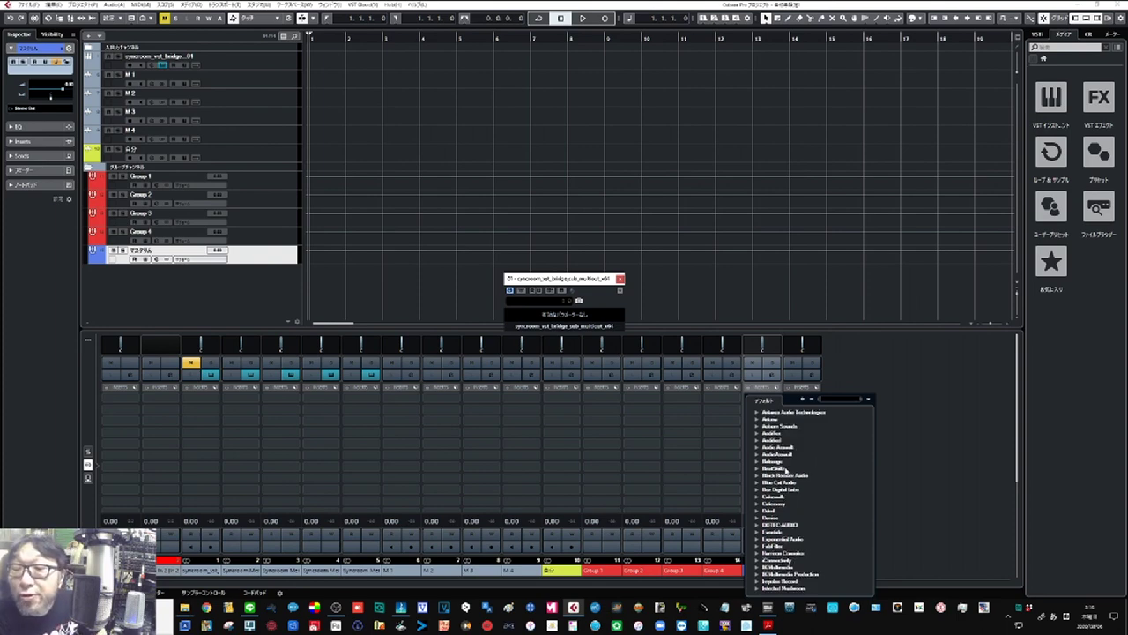
scroll(785, 471, down, 2)
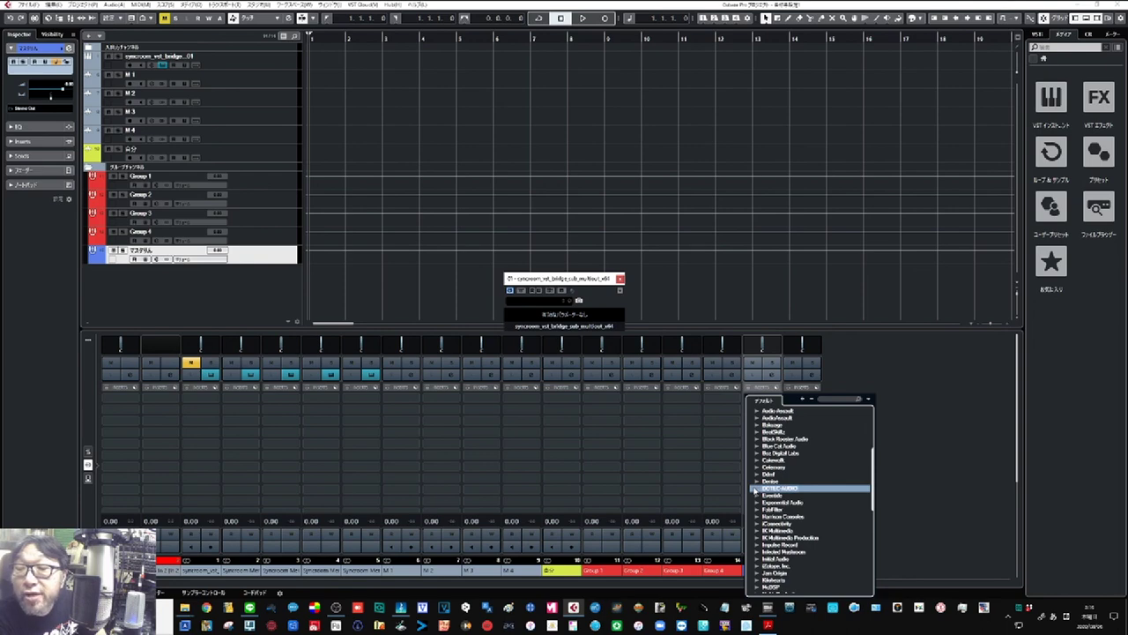
click(765, 489)
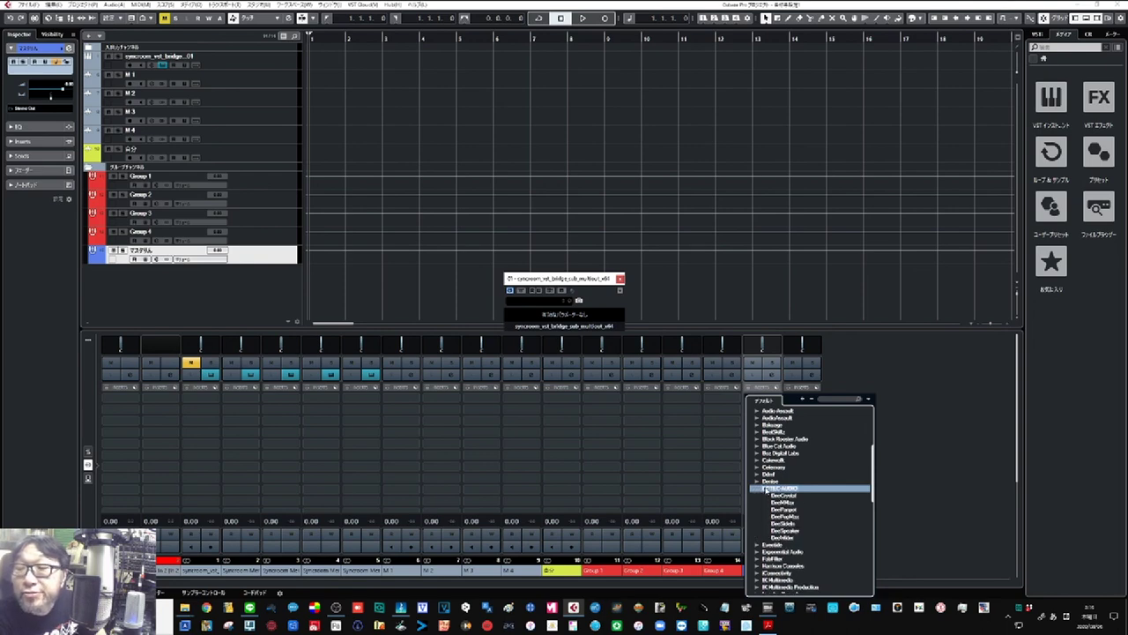
click(796, 518)
click(796, 519)
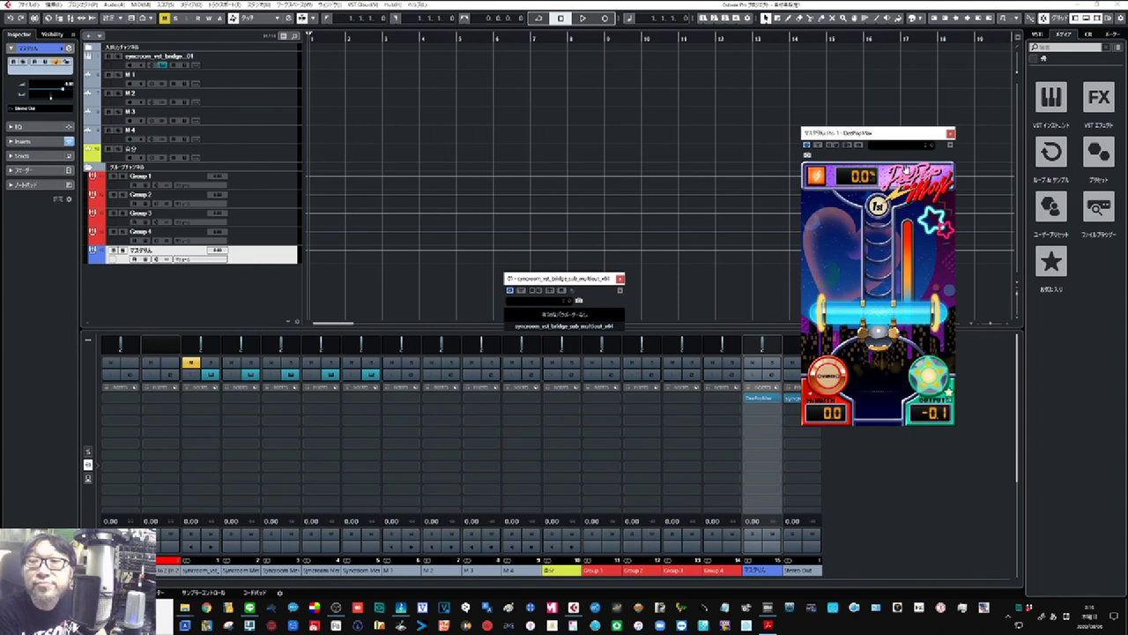
Step: Raise the DeePopMax amount to 24.9%, close the plug-in window, and bypass the マスタりん channel's inserts
drag(873, 315, 874, 289)
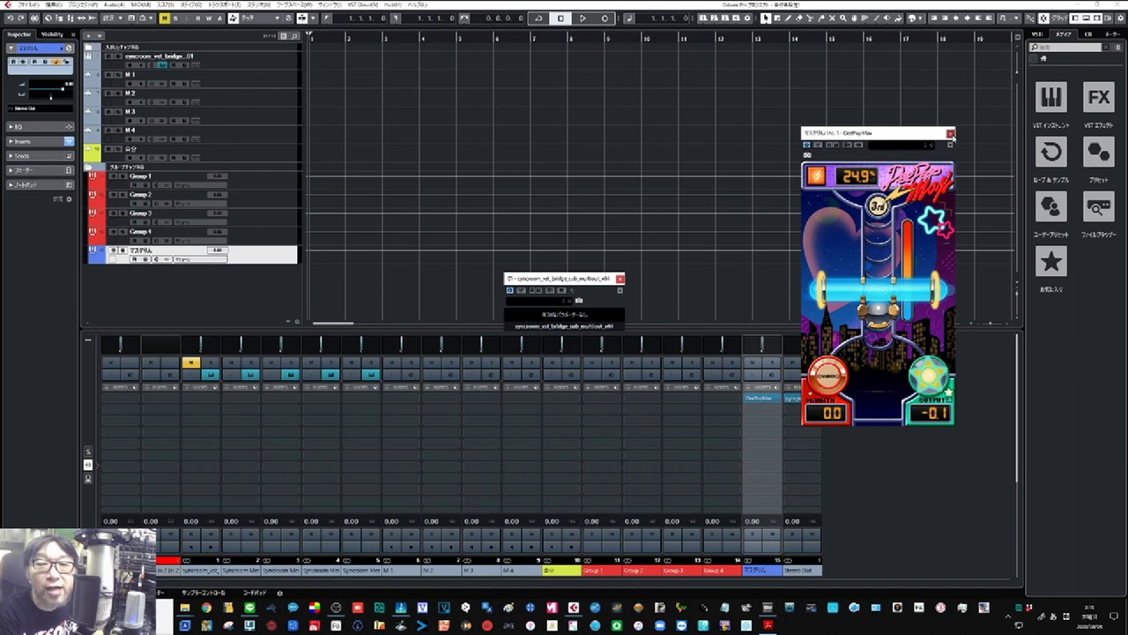
click(950, 135)
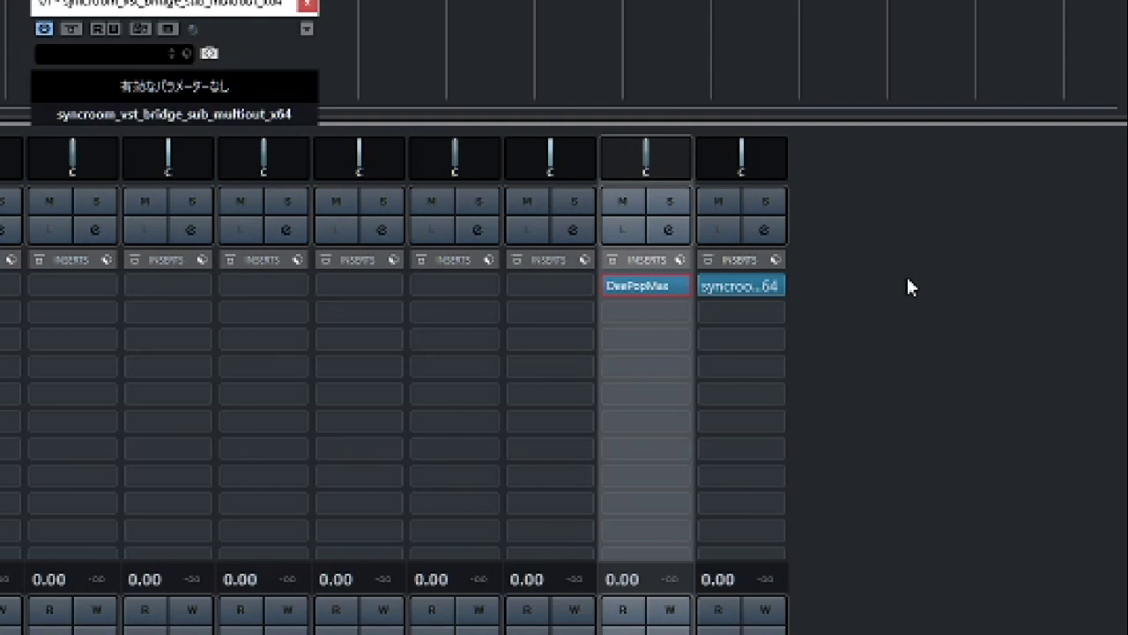
click(613, 265)
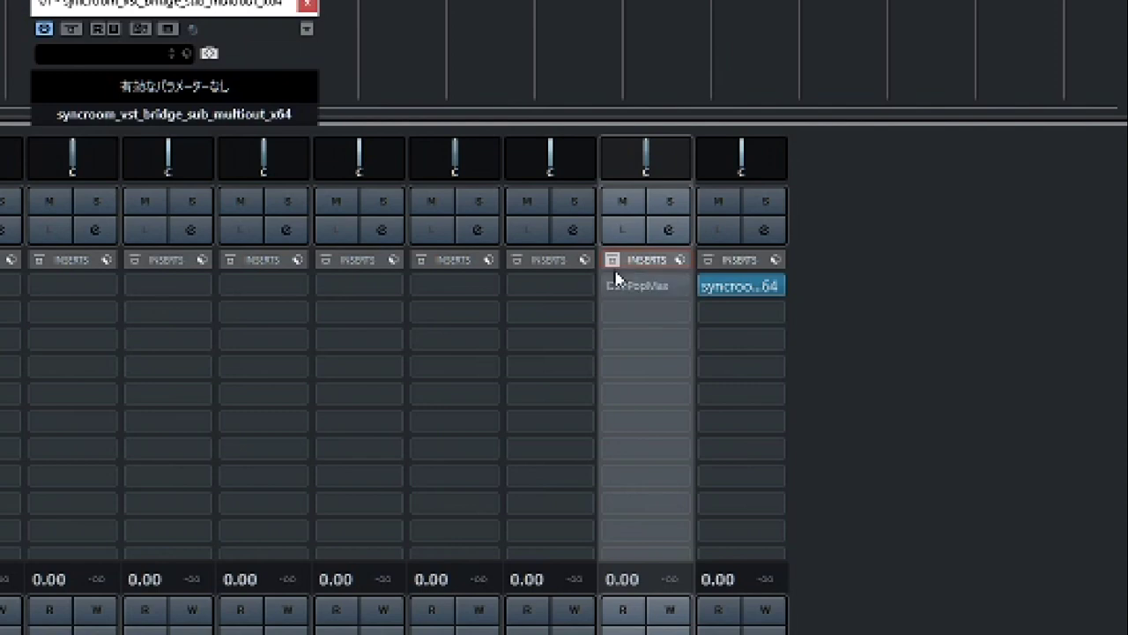
click(613, 264)
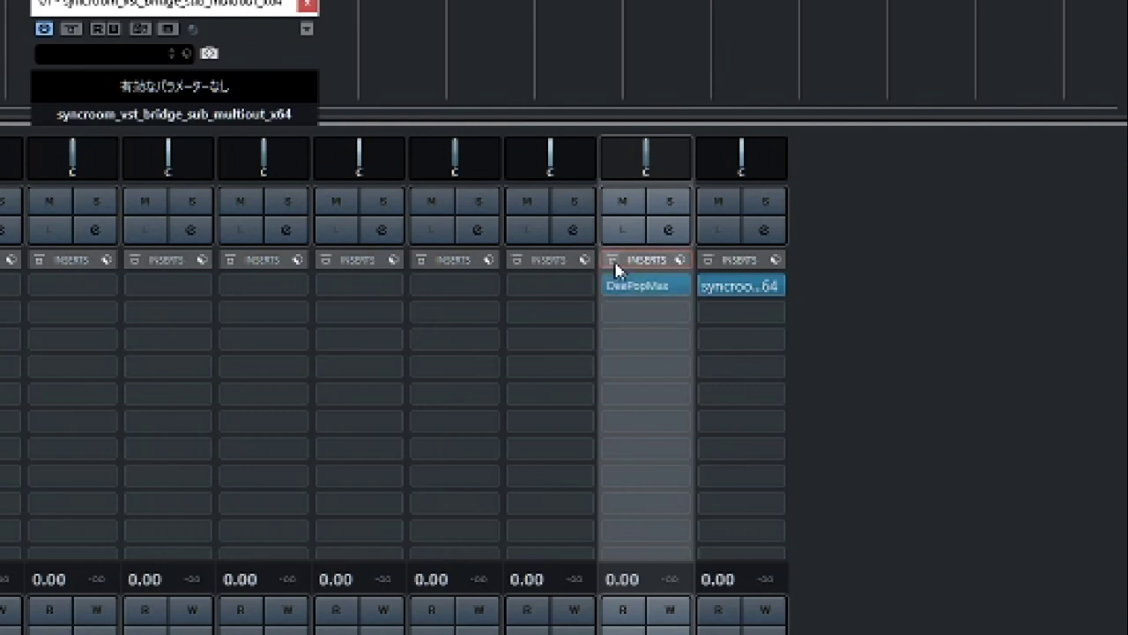
click(613, 265)
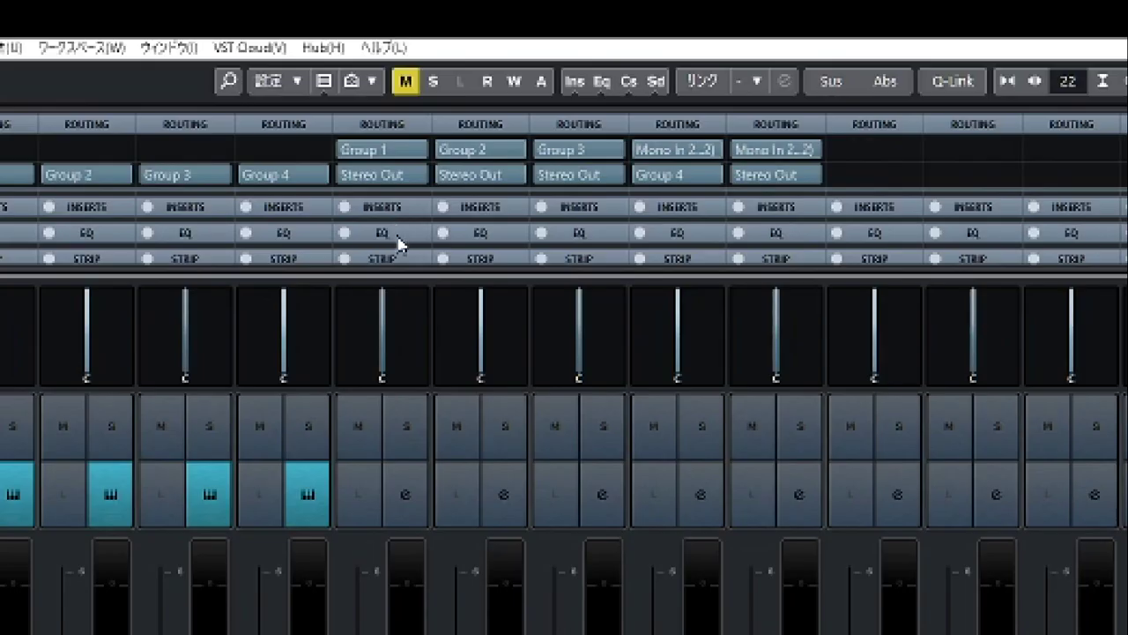
Step: Route the outputs of tracks M 1 through M 4 and 自分 to the マスタりん group channel
click(416, 181)
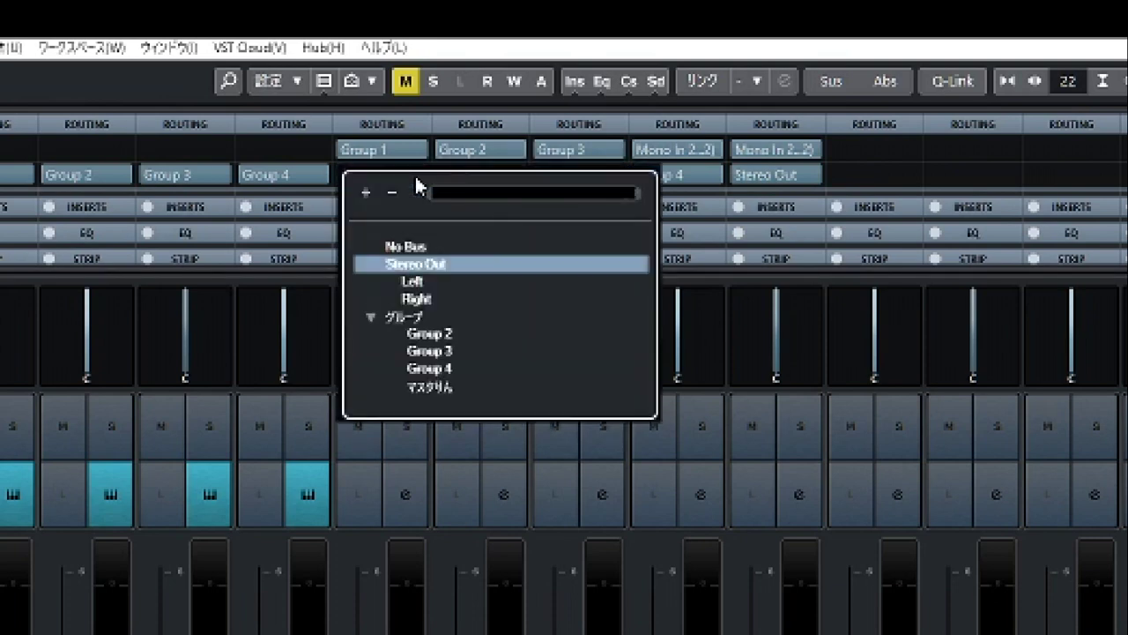
click(430, 386)
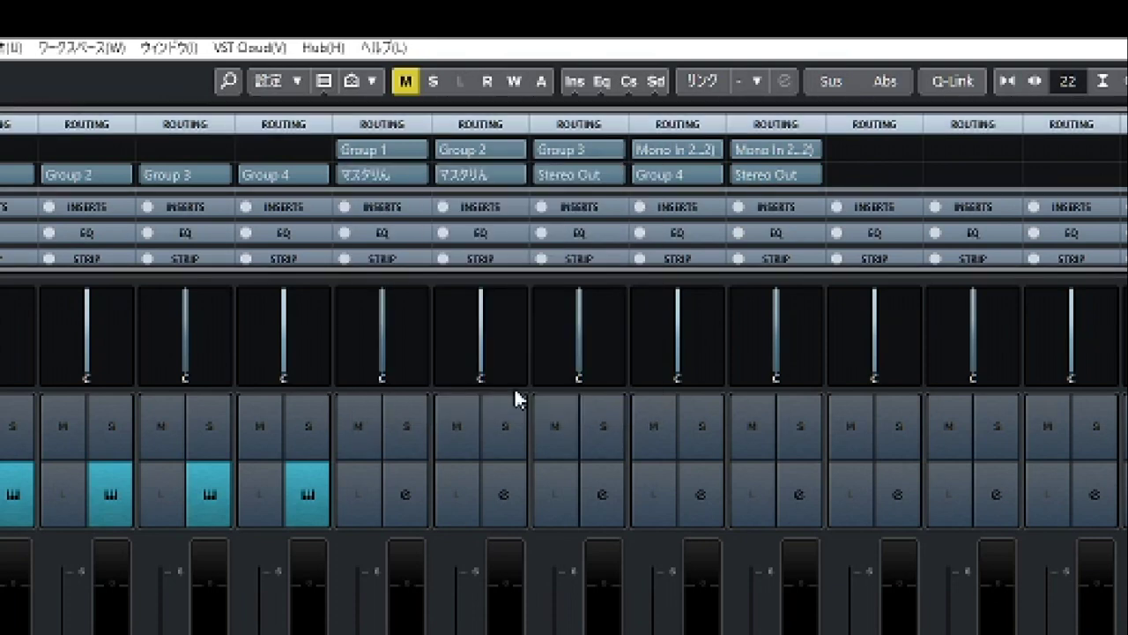
click(617, 181)
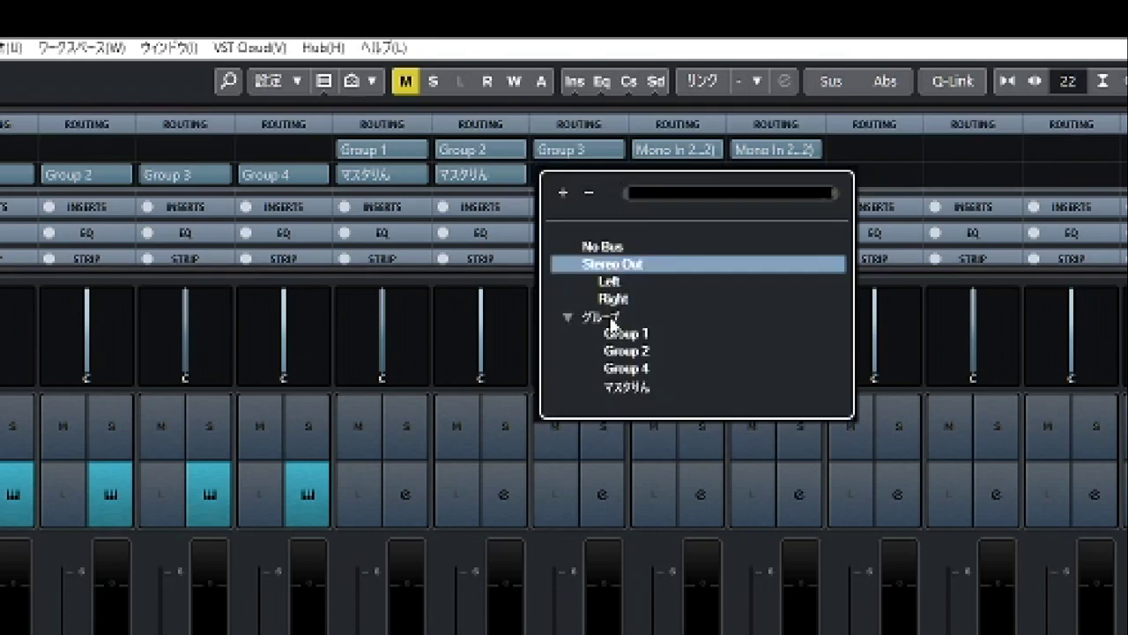
click(628, 388)
click(711, 176)
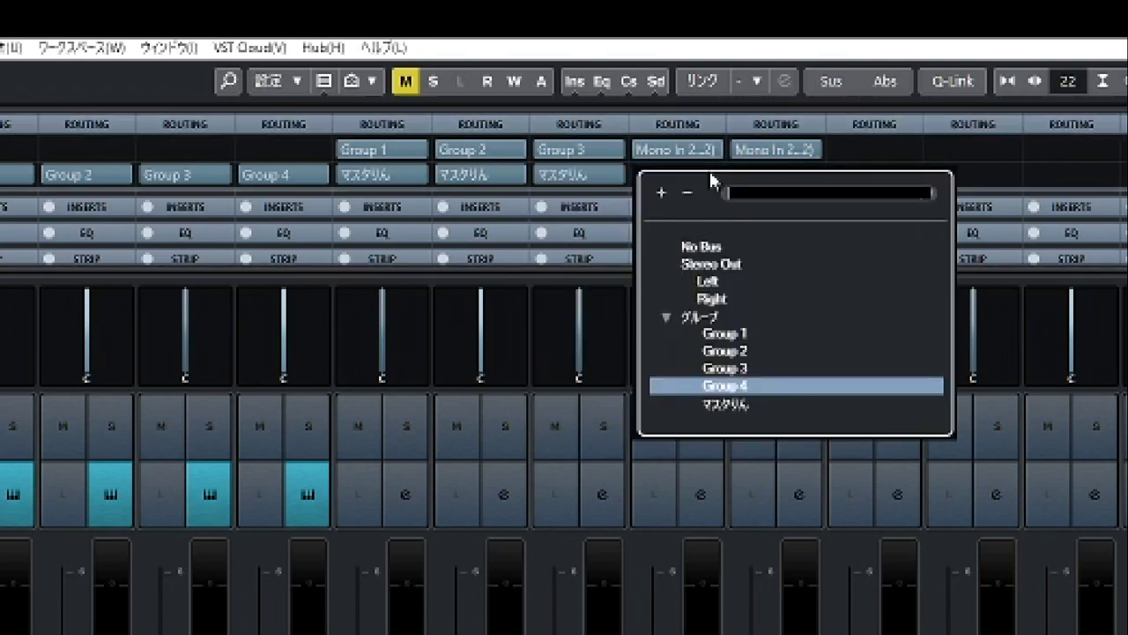
click(714, 405)
click(806, 182)
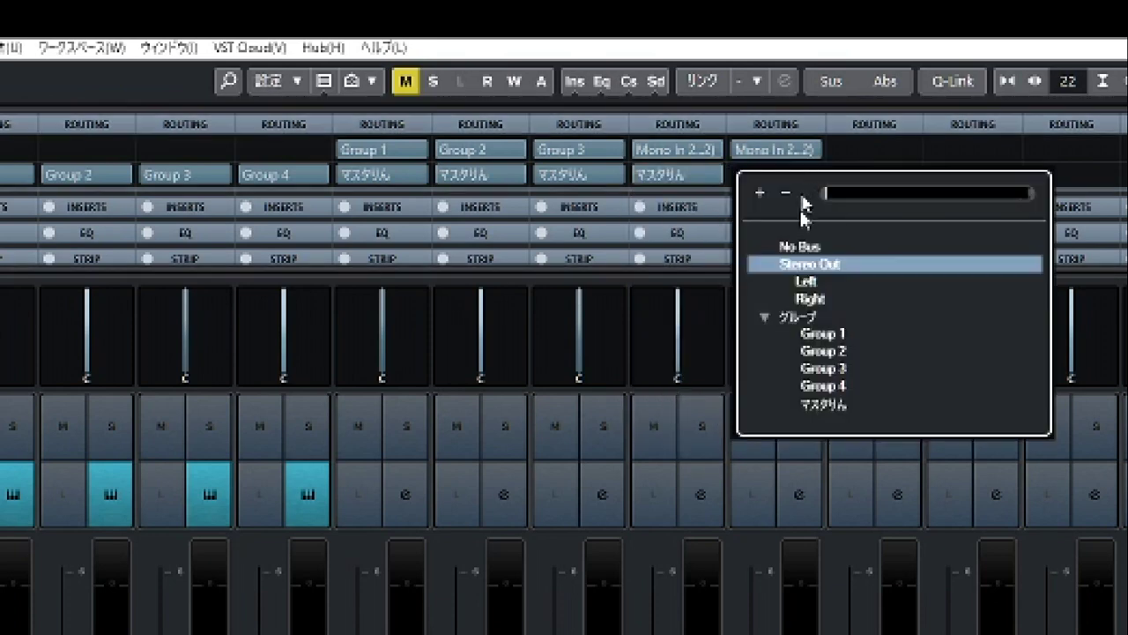
click(800, 419)
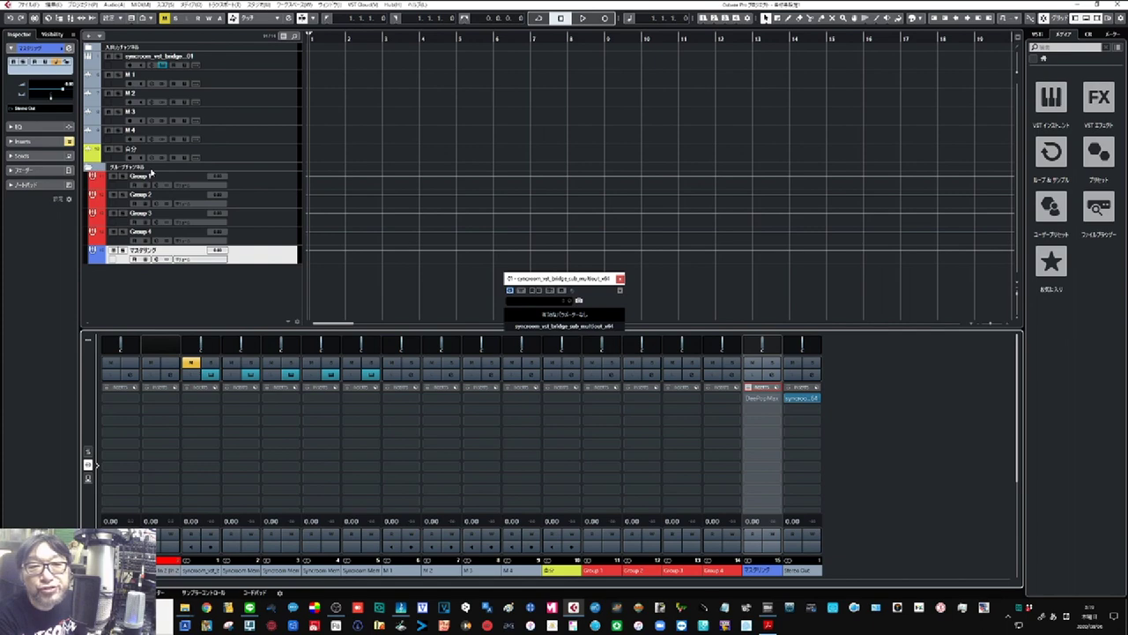
Step: Select the 自分 track, show the faders in the lower mixer, and turn on input monitoring for the track
click(222, 156)
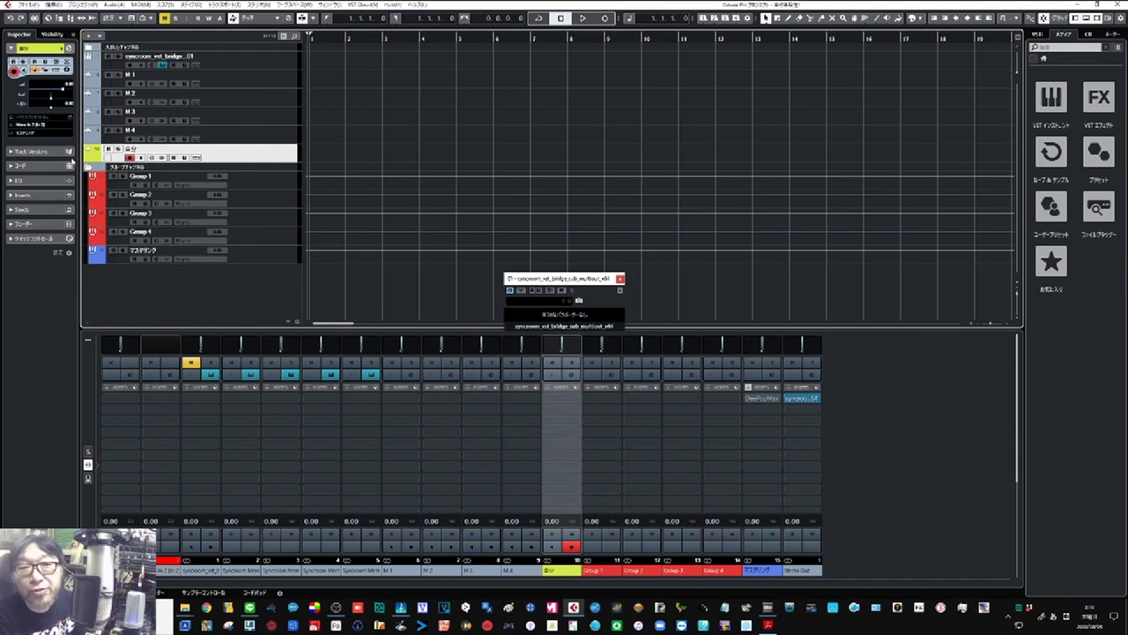
click(60, 130)
click(67, 176)
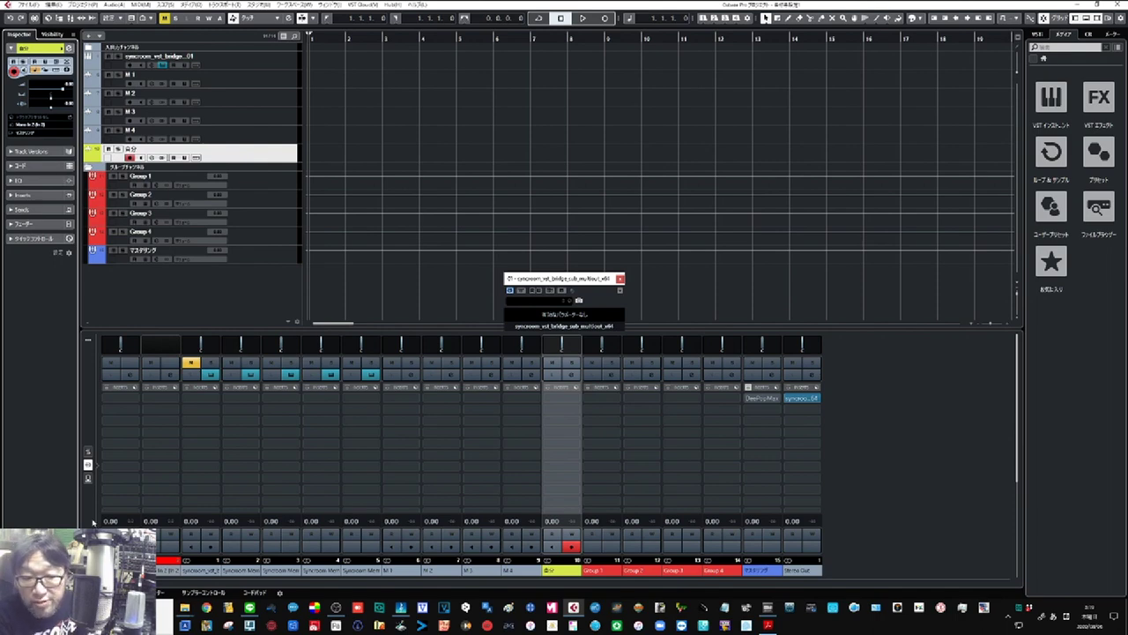
click(87, 451)
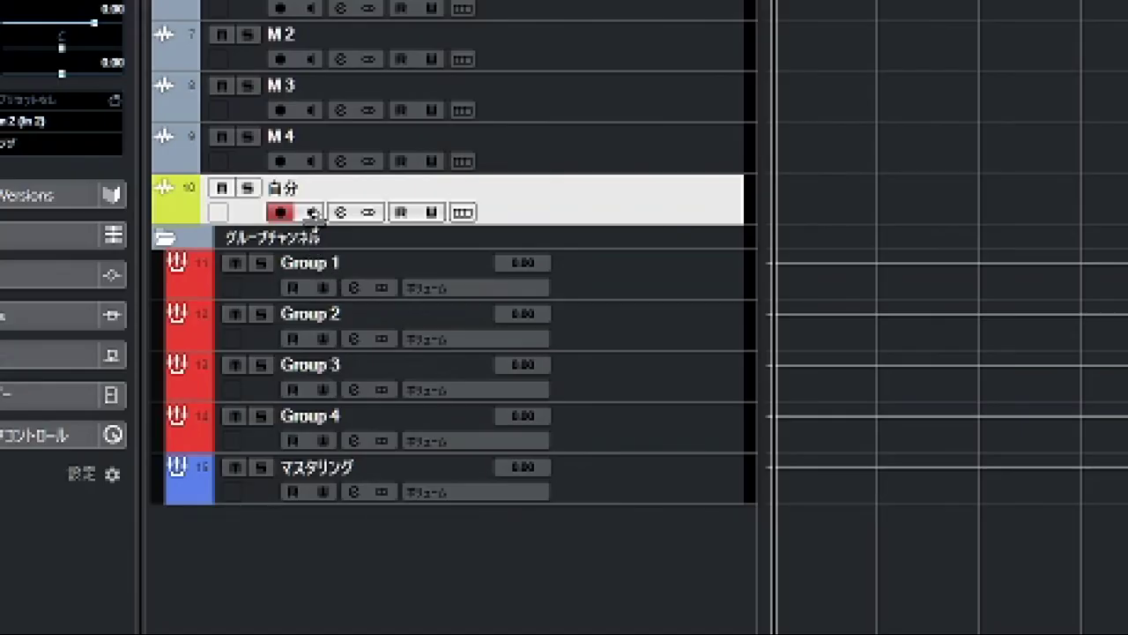
click(315, 218)
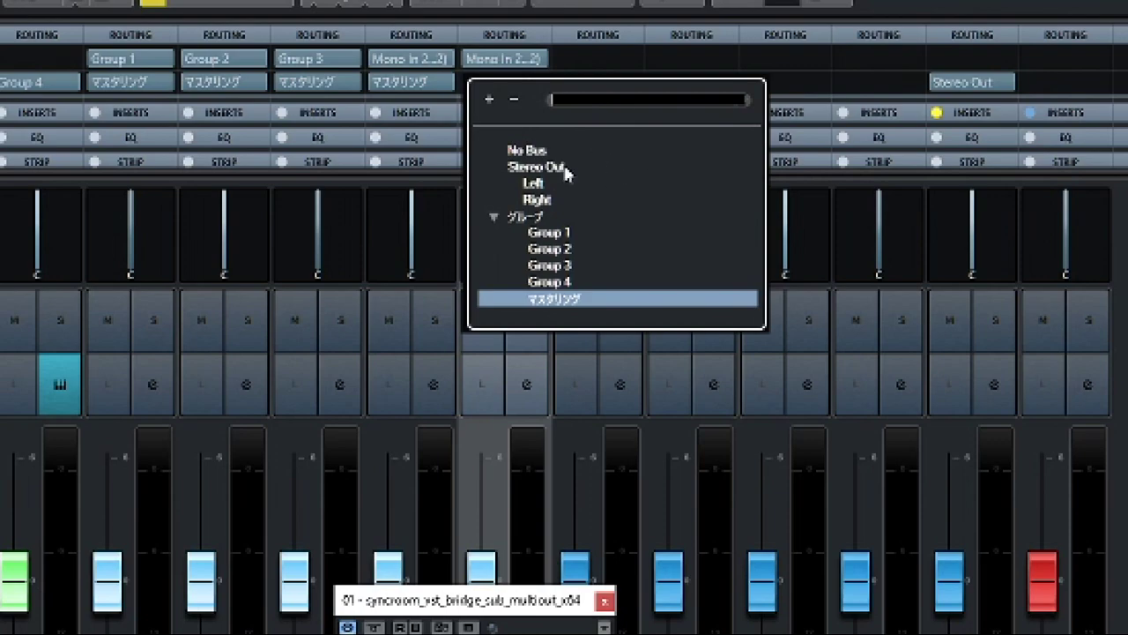
Step: Route the 自分 channel's output to Stereo Out, then close the MixConsole and the syncroom_vst_bridge plug-in window
click(565, 169)
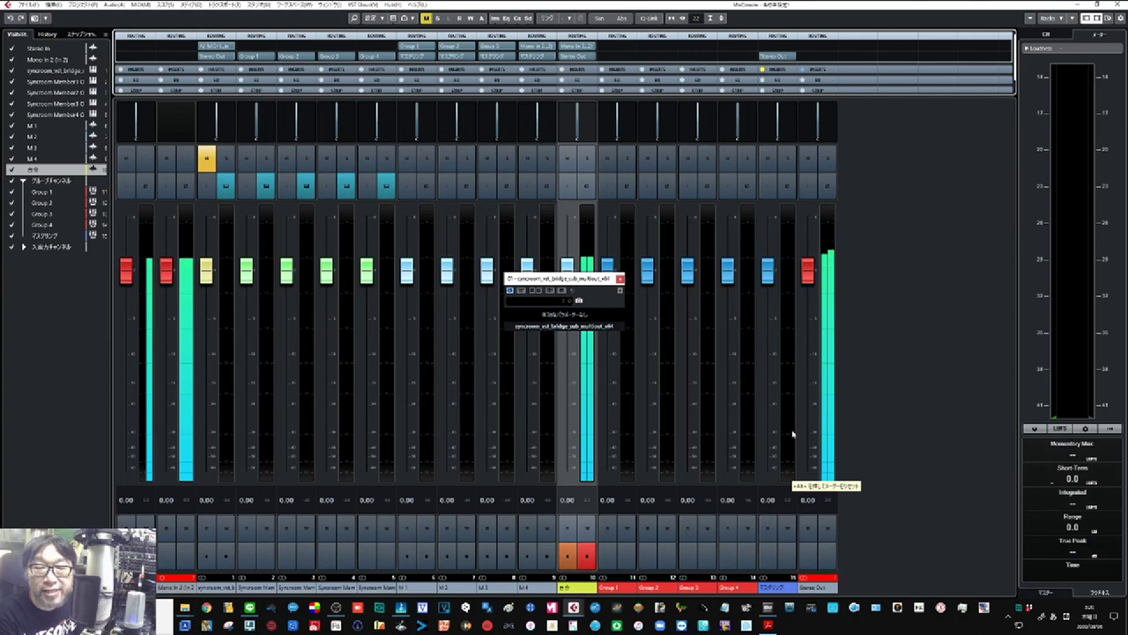
key(F3)
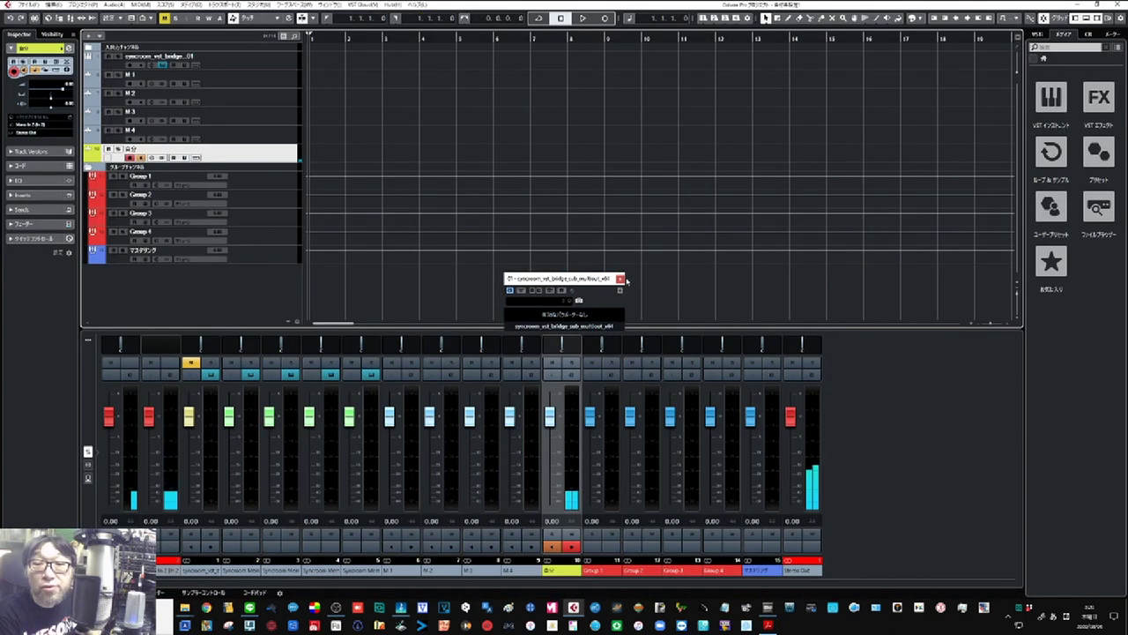
click(620, 279)
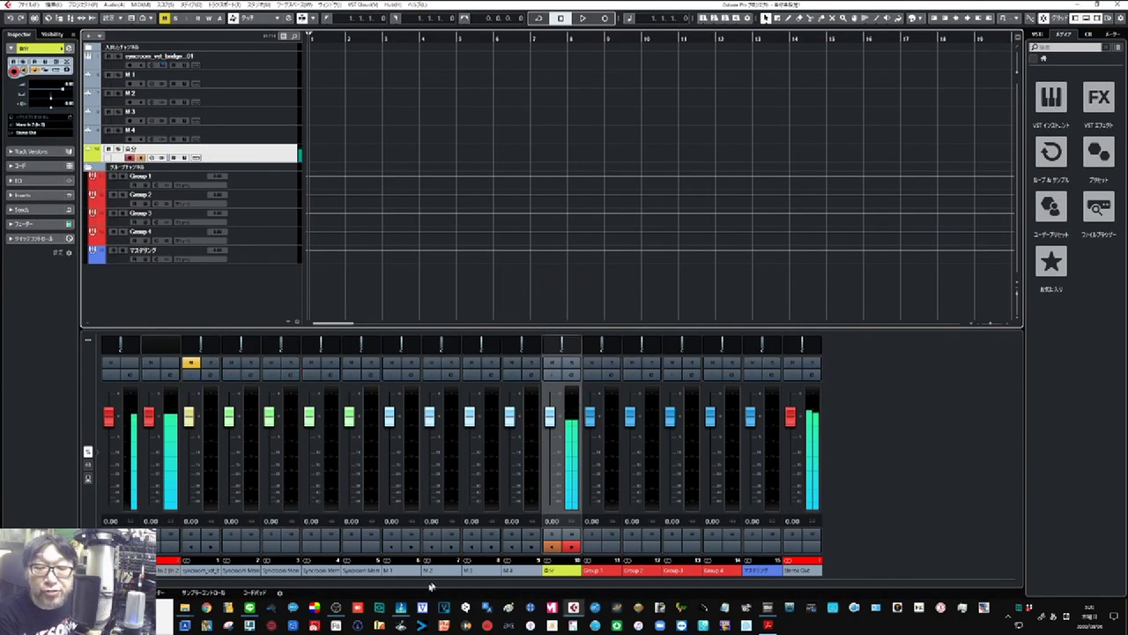
Step: Switch to SYNCROOM to look over its main window, then return to the Cubase project
click(401, 608)
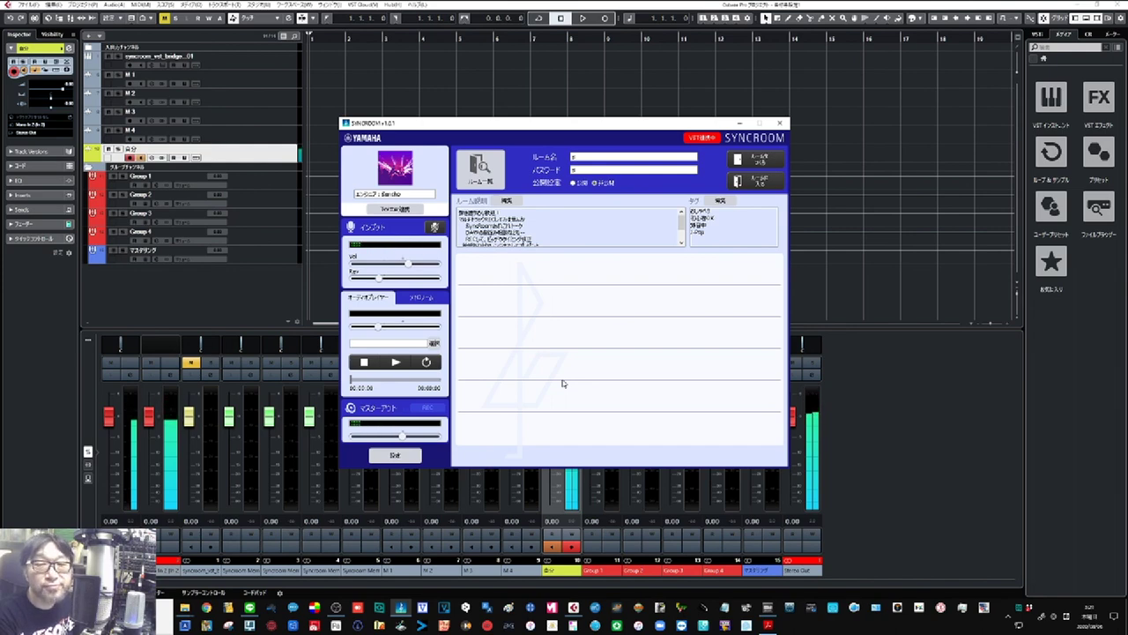
click(659, 57)
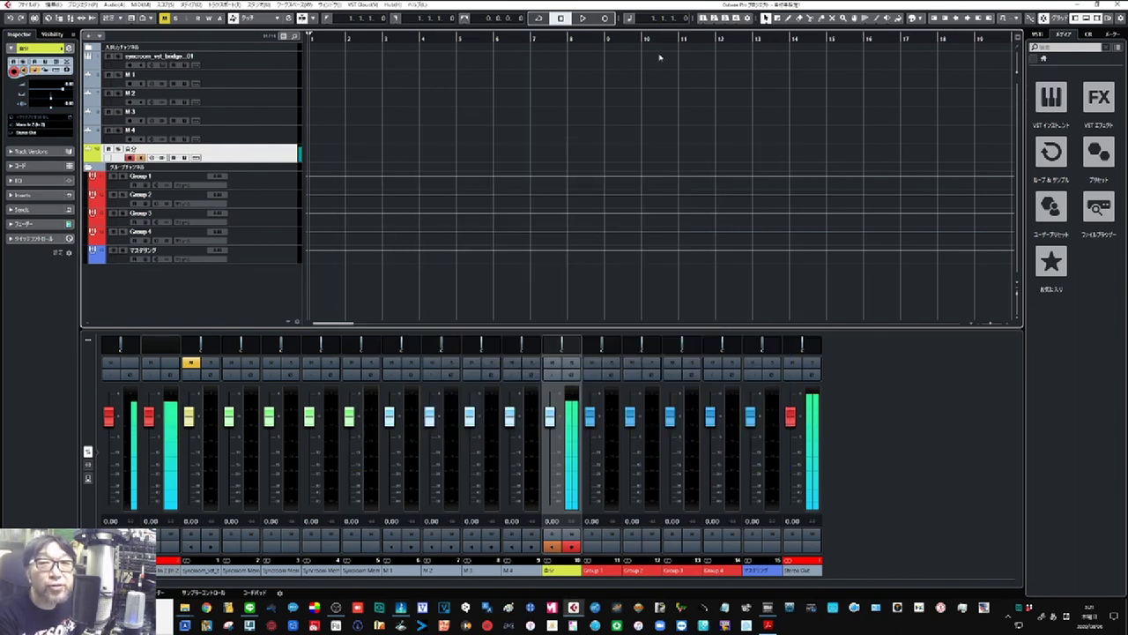